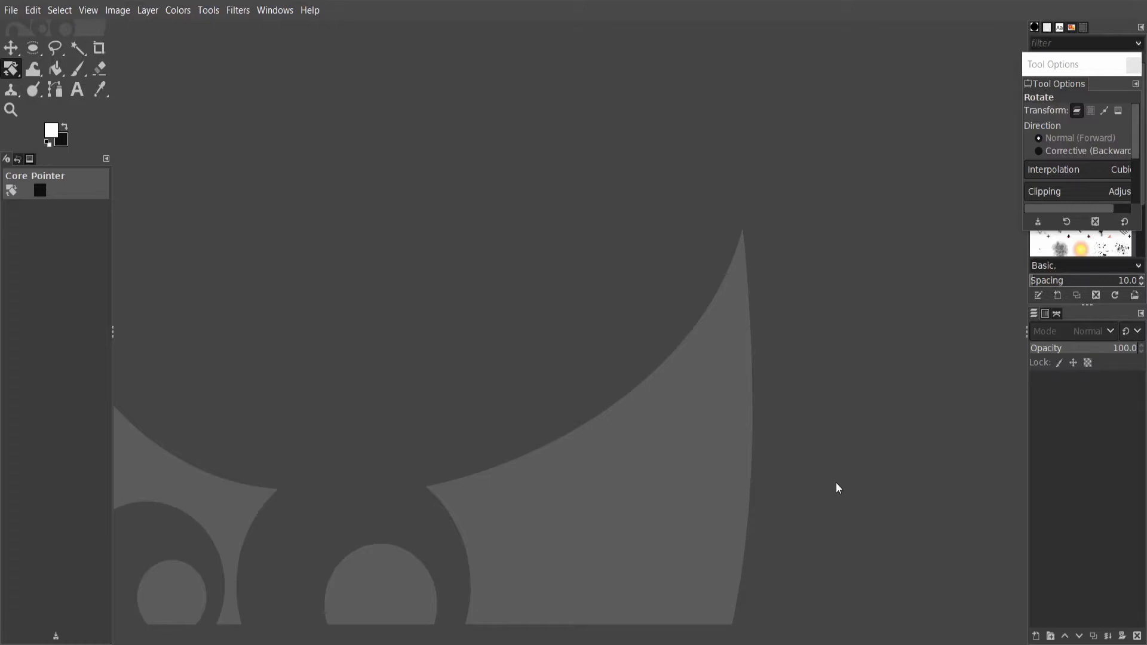
Create a new 1250 × 1250 px image and pick the Ellipse Select tool.
{"action": "left_click", "coordinate": [11, 10]}
{"action": "left_click", "coordinate": [29, 26]}
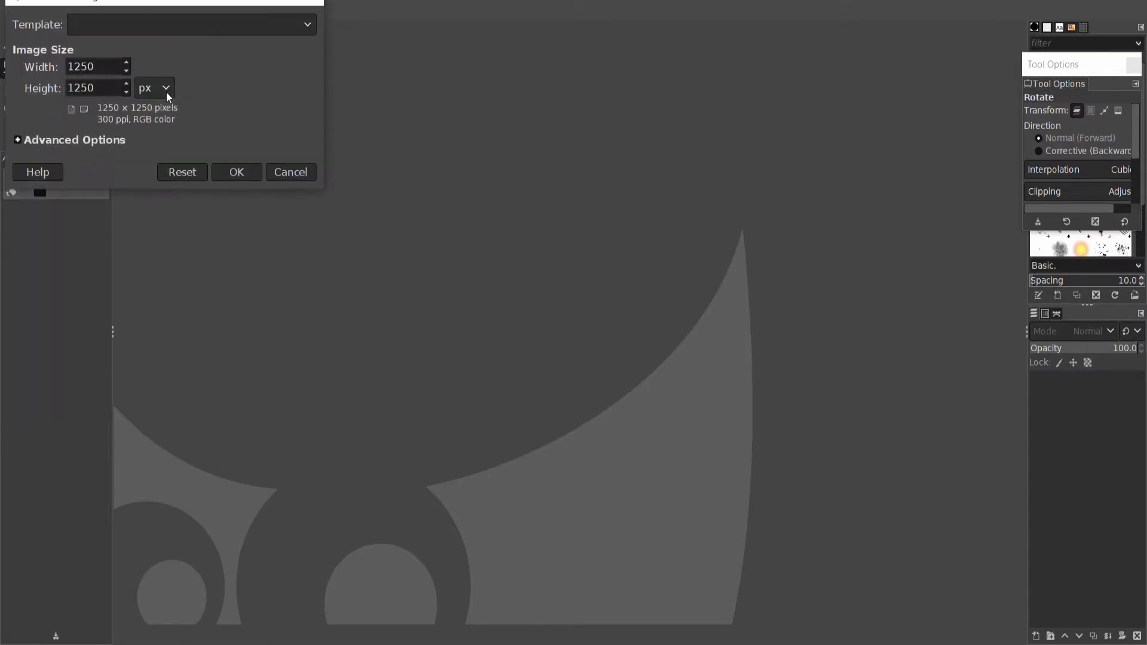
{"action": "left_click", "coordinate": [238, 172]}
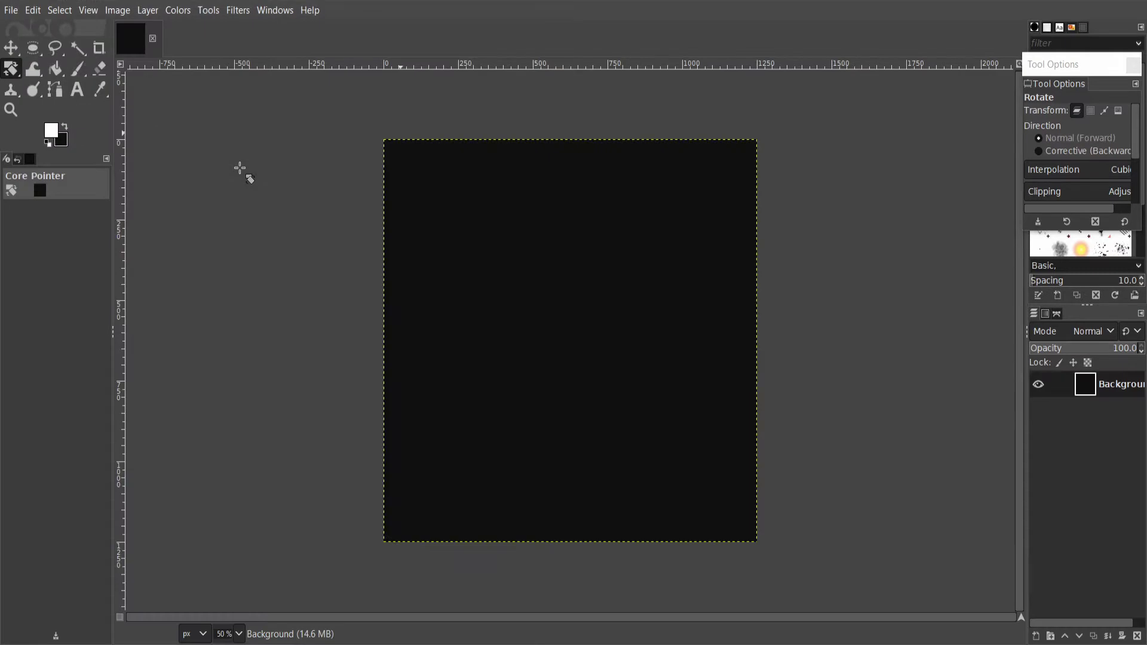
{"action": "left_click", "coordinate": [37, 46]}
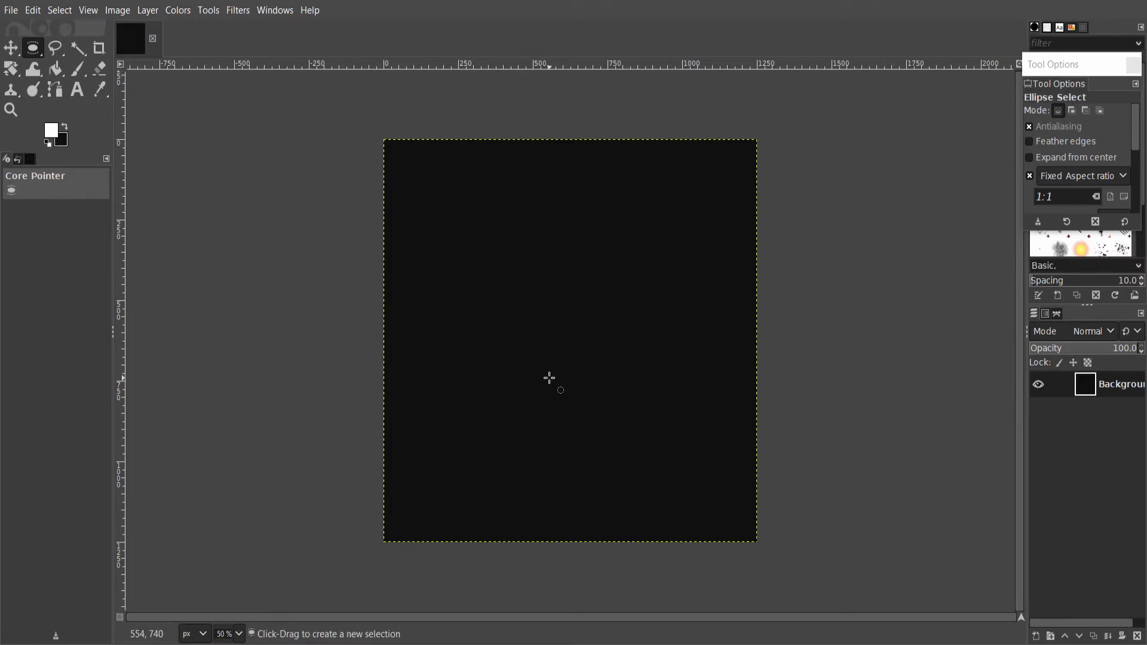
Draw a circle selection, centre it on the canvas, convert it to a path, and deselect.
{"action": "left_click_drag", "start_coordinate": [549, 377], "coordinate": [769, 114]}
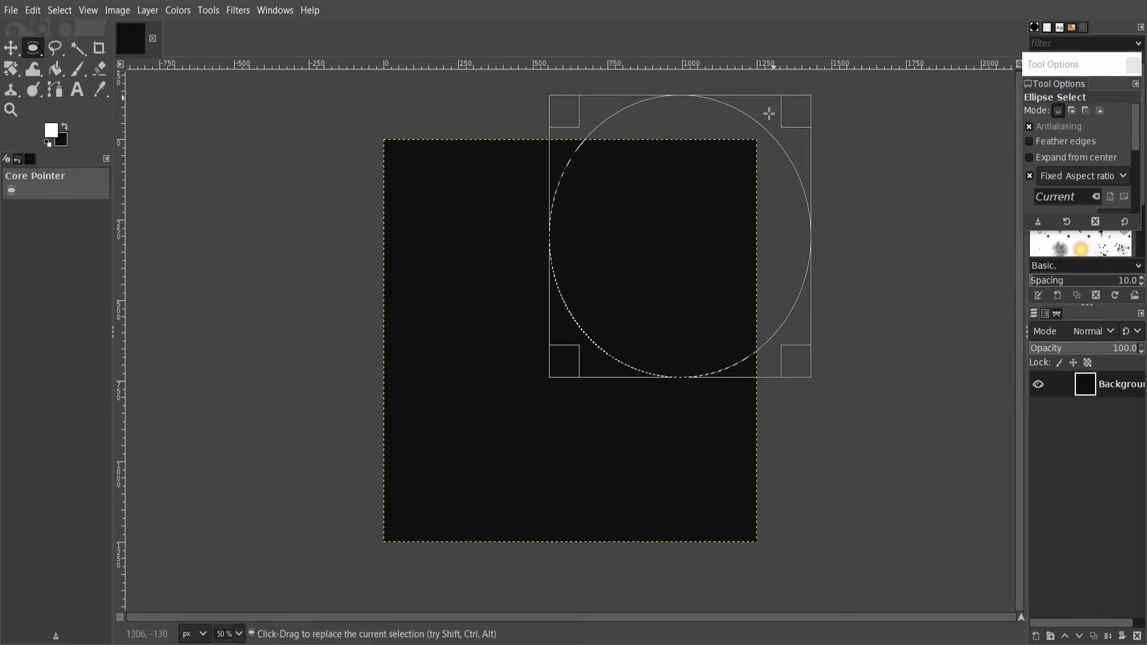
{"action": "left_click_drag", "start_coordinate": [737, 206], "coordinate": [627, 304]}
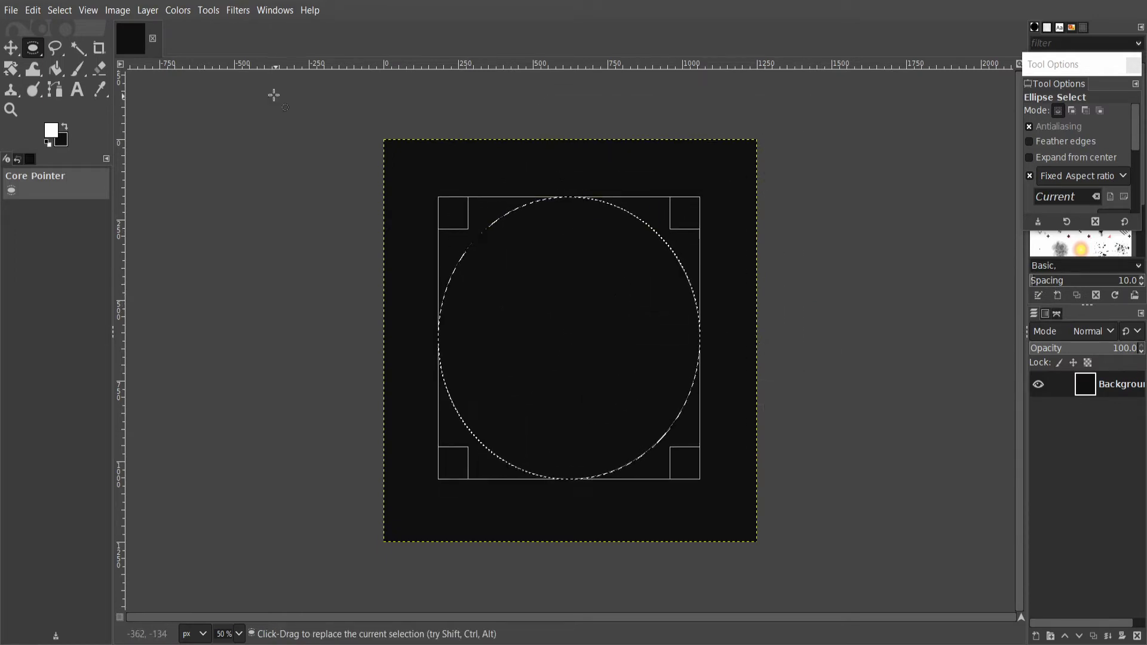
{"action": "left_click", "coordinate": [60, 10]}
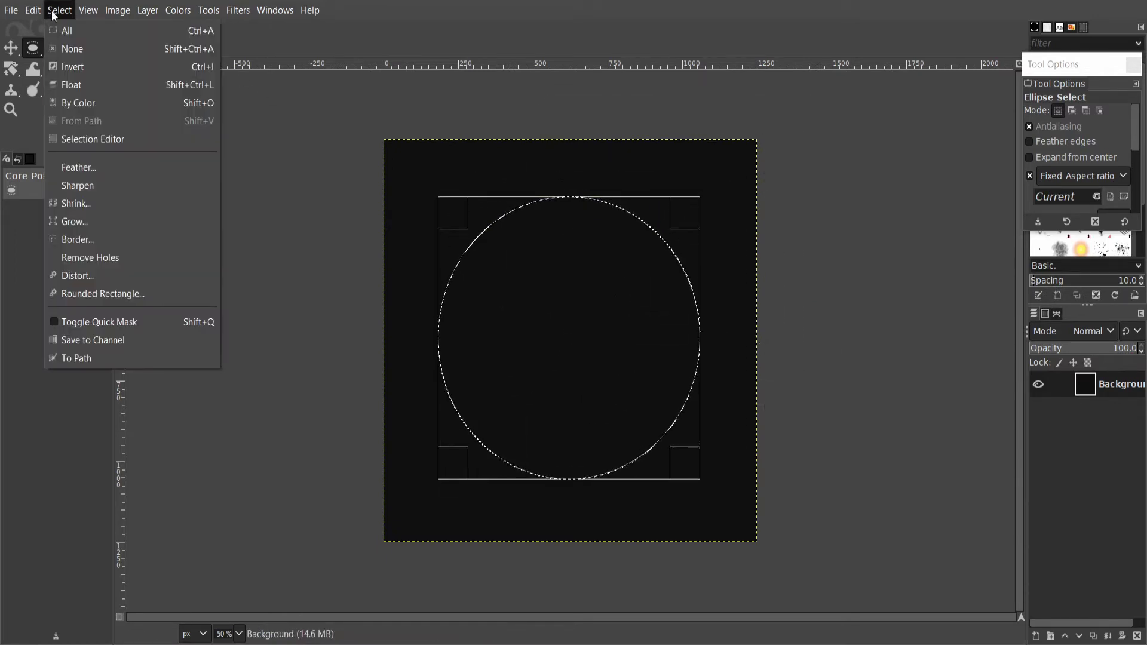
{"action": "left_click", "coordinate": [88, 357]}
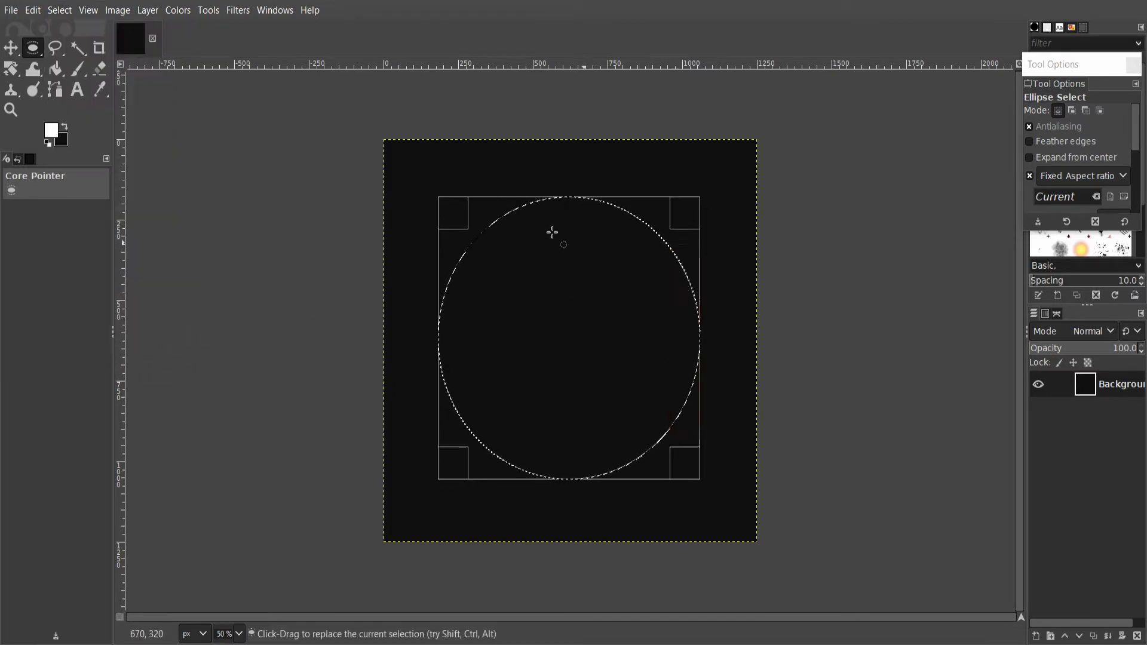
{"action": "left_click", "coordinate": [59, 11]}
{"action": "left_click", "coordinate": [73, 47]}
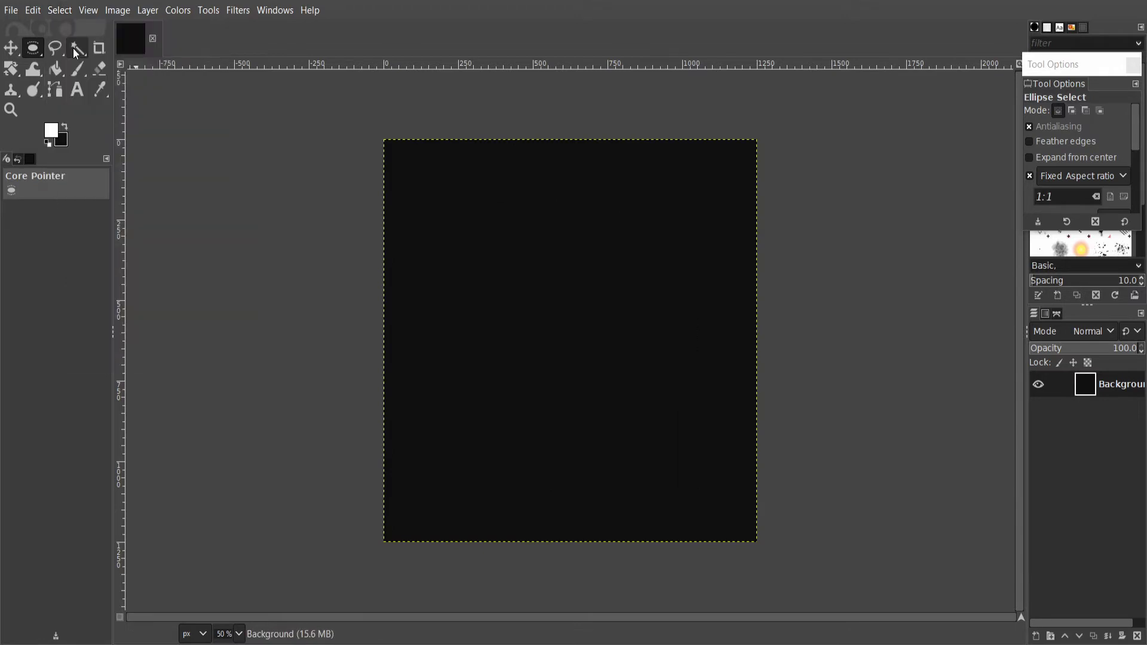
Make the circle path named Selection visible in the Paths list.
{"action": "left_click", "coordinate": [1059, 314]}
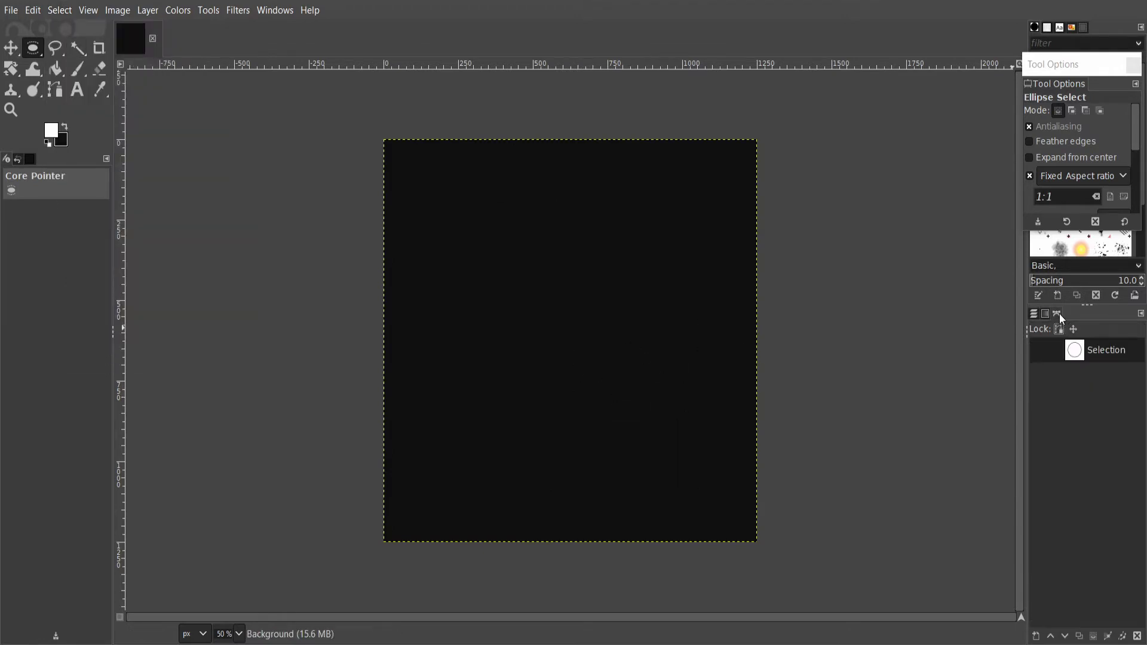
{"action": "left_click", "coordinate": [1038, 350]}
{"action": "left_click", "coordinate": [1038, 350]}
{"action": "left_click", "coordinate": [1038, 350]}
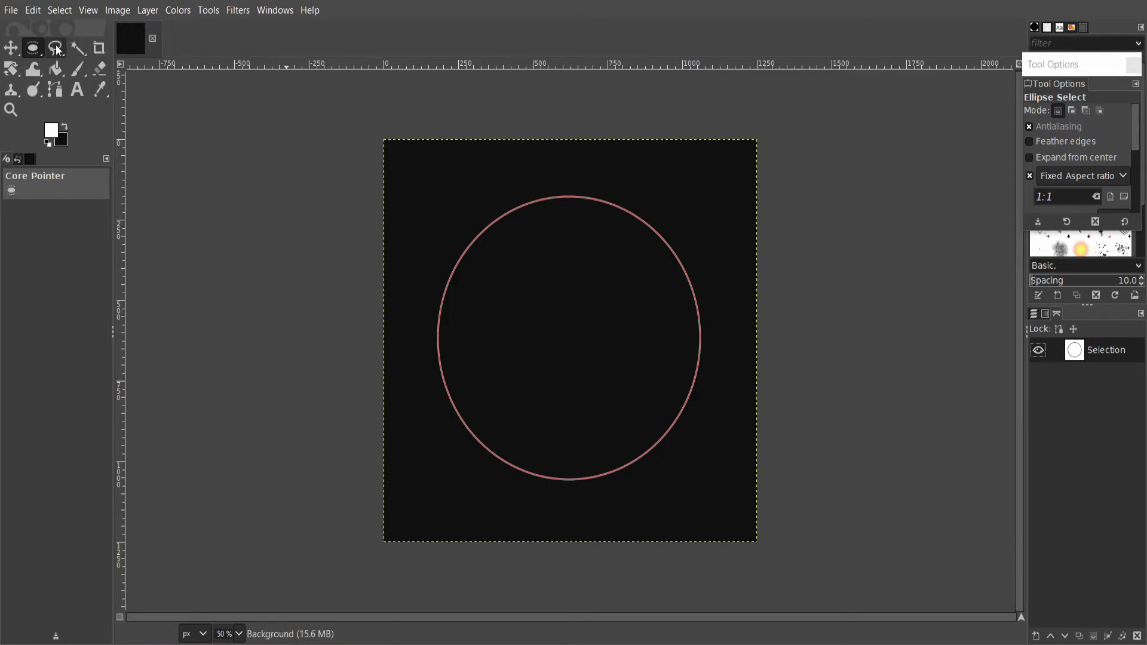
{"action": "left_click", "coordinate": [76, 90]}
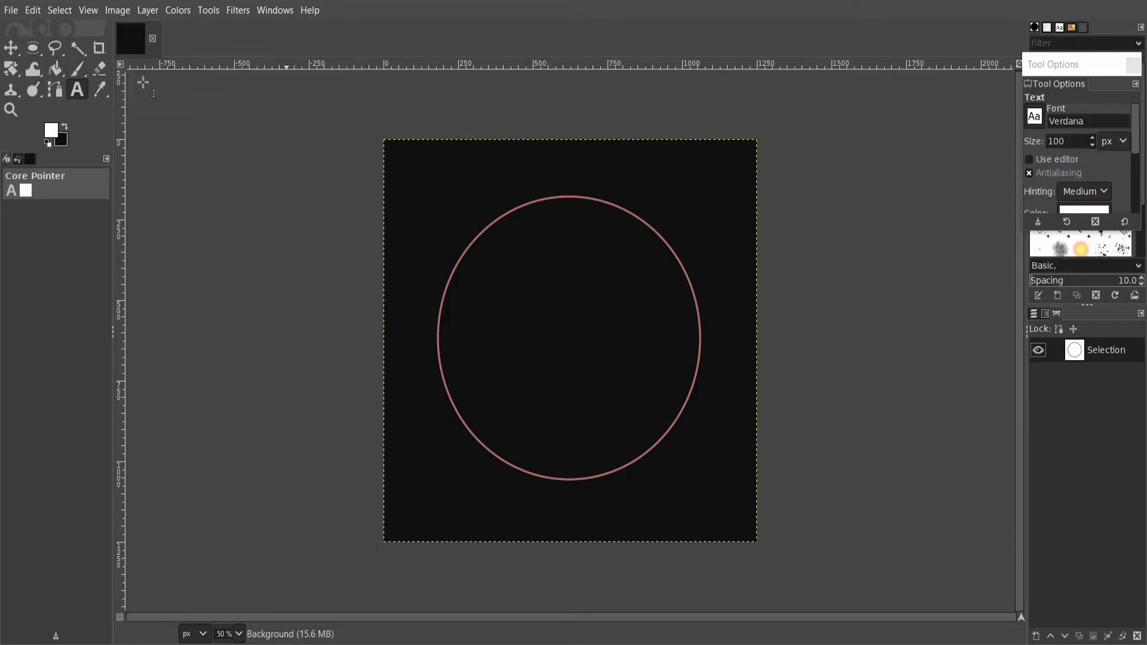
Wrap the Darius CG text layer along the circle path using Text along Path.
{"action": "left_click", "coordinate": [1033, 314]}
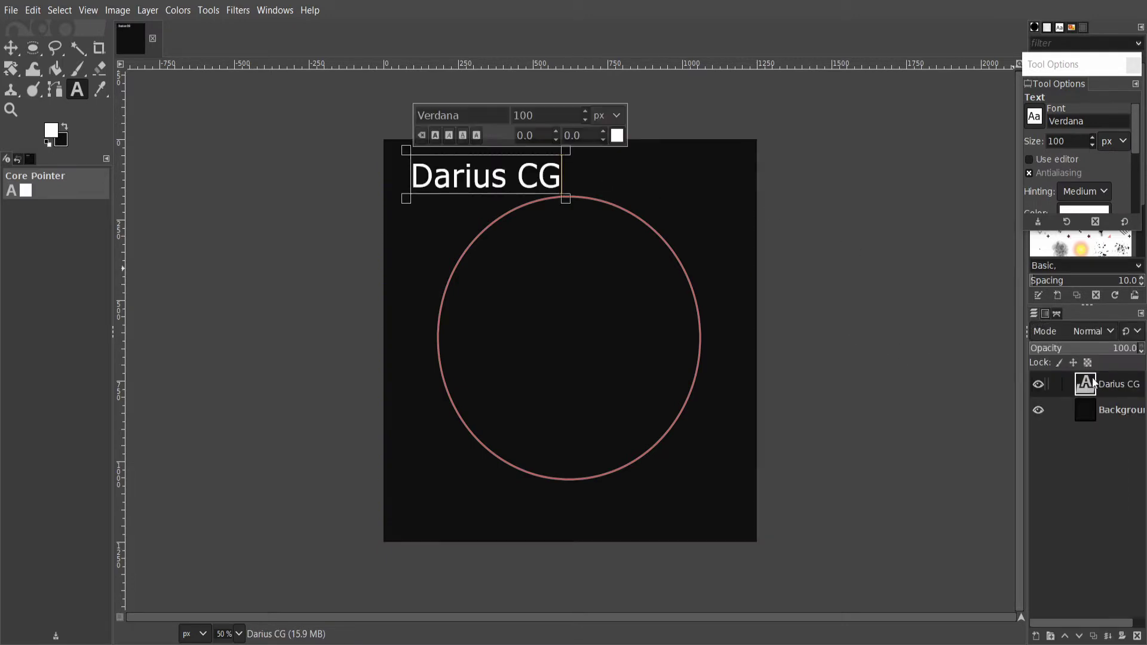
{"action": "right_click", "coordinate": [1094, 384]}
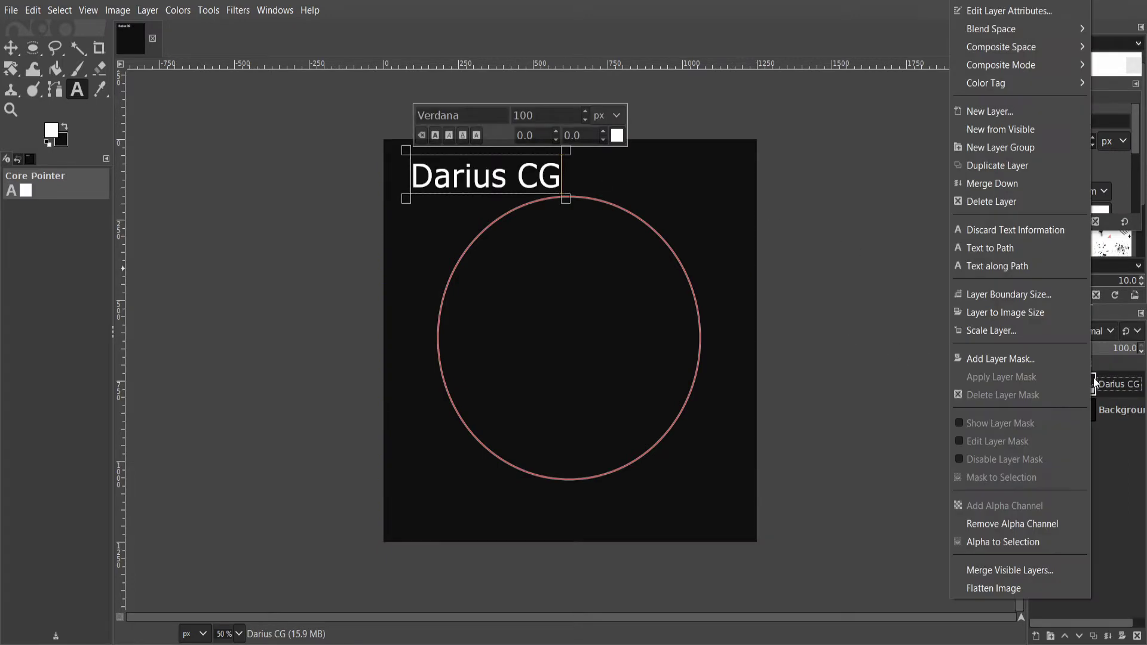
{"action": "left_click", "coordinate": [998, 267]}
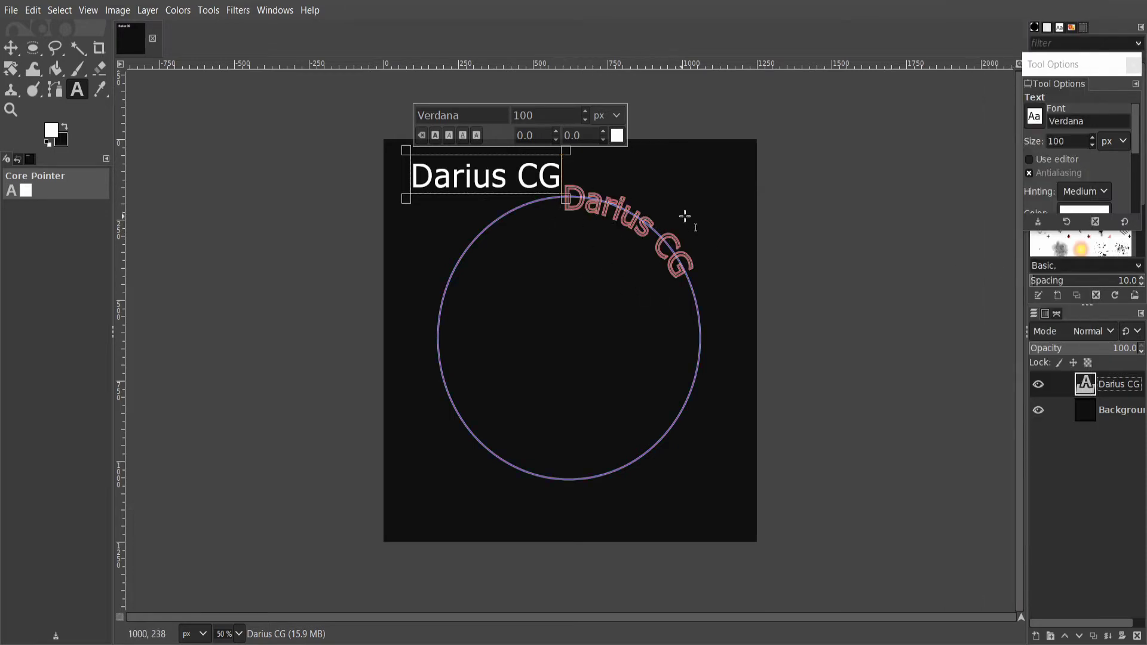
{"action": "left_click", "coordinate": [1054, 314]}
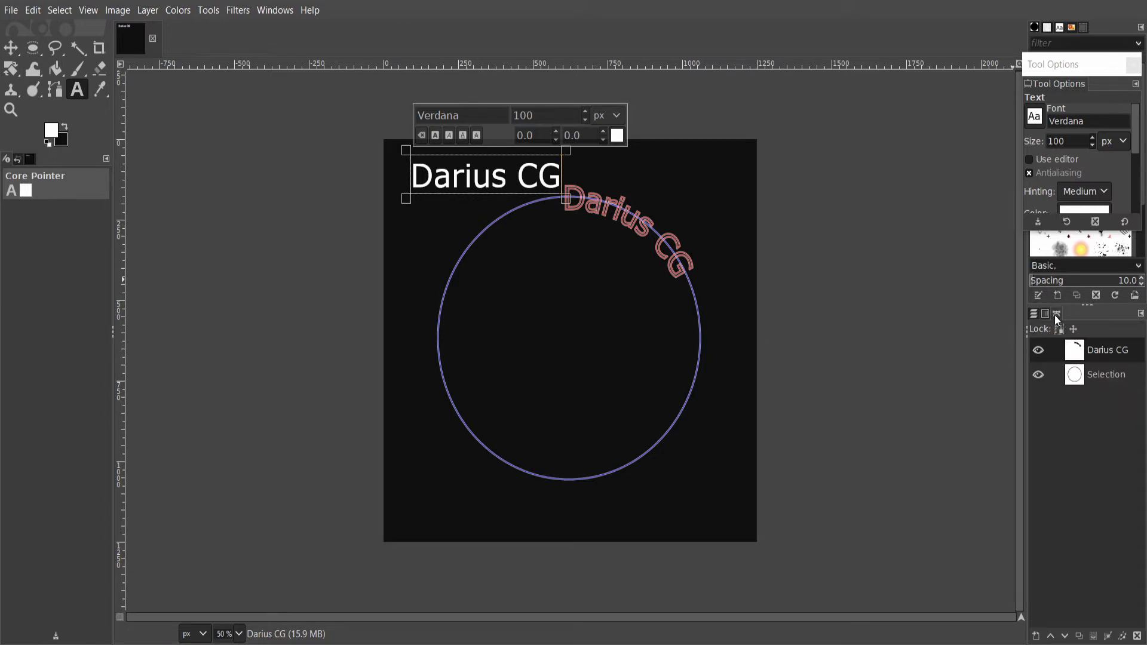
{"action": "right_click", "coordinate": [1087, 350]}
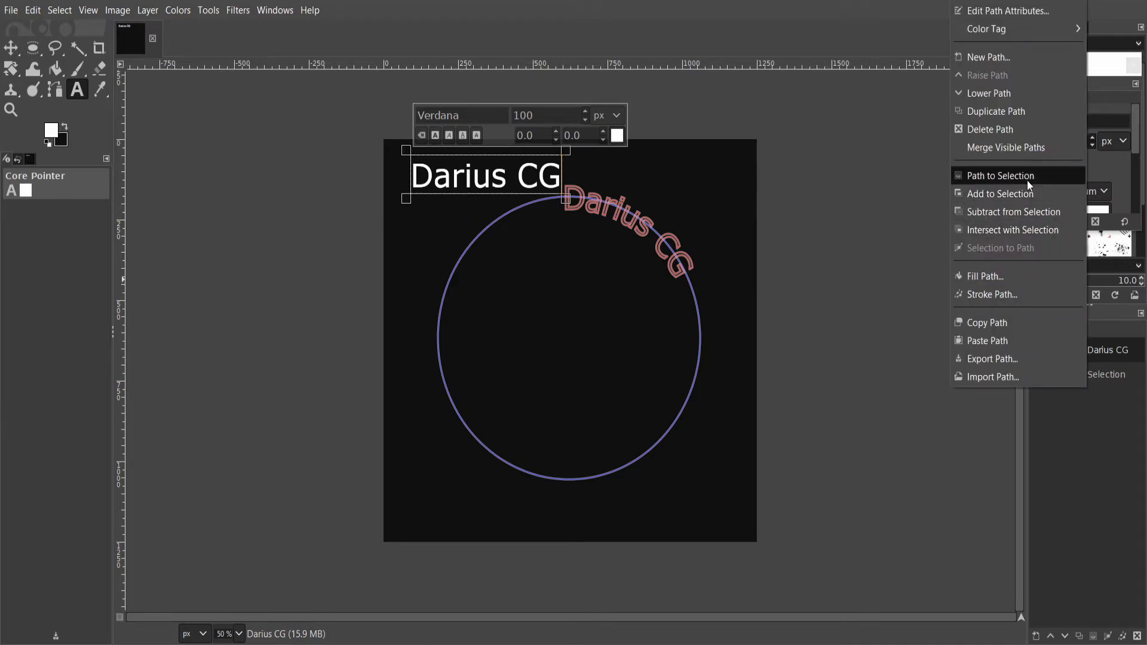
Turn the curved Darius CG path into a selection and try filling it with the foreground colour.
{"action": "left_click", "coordinate": [1009, 175]}
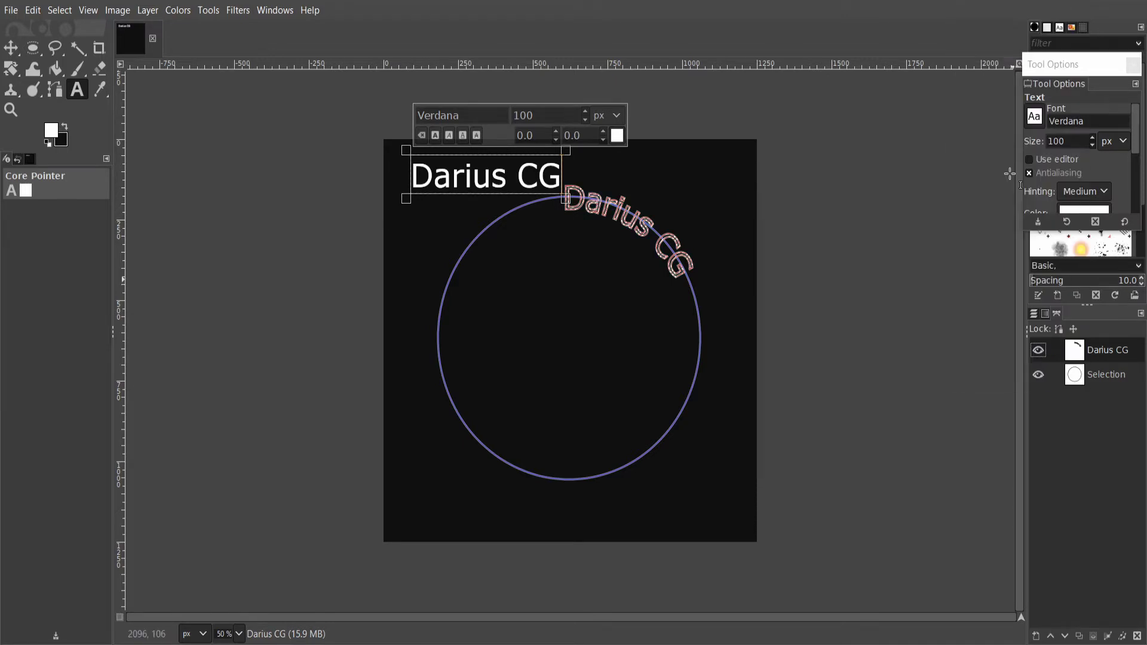
{"action": "scroll", "coordinate": [620, 192], "scroll_direction": "up", "scroll_amount": 8, "text": "ctrl"}
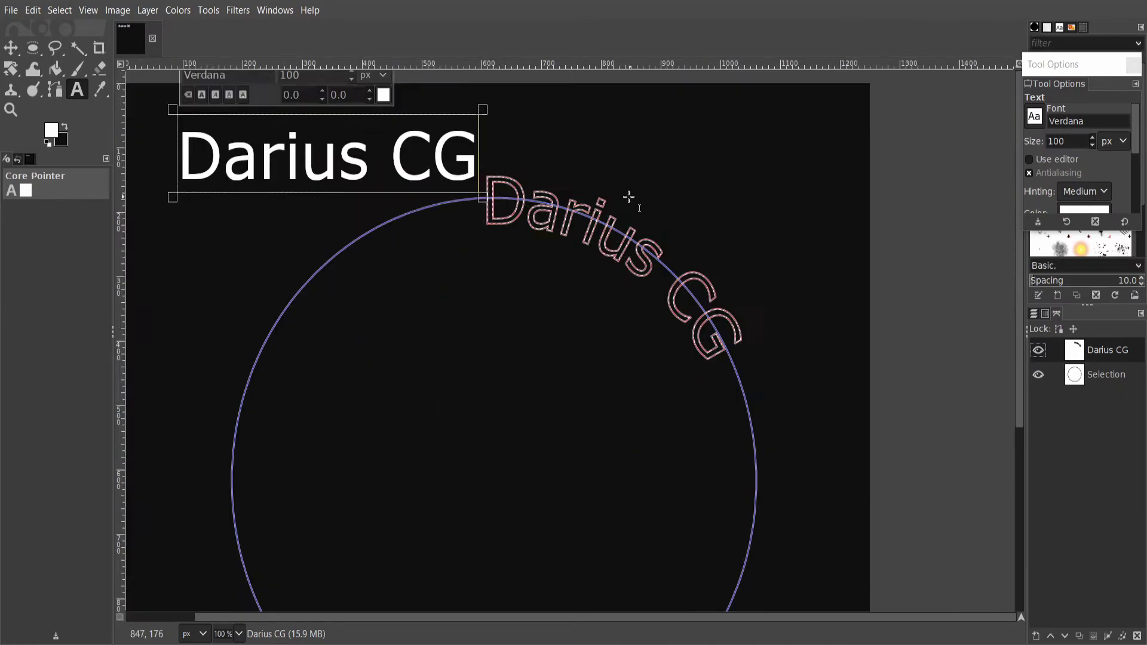
{"action": "scroll", "coordinate": [631, 203], "scroll_direction": "down", "scroll_amount": 8, "text": "ctrl"}
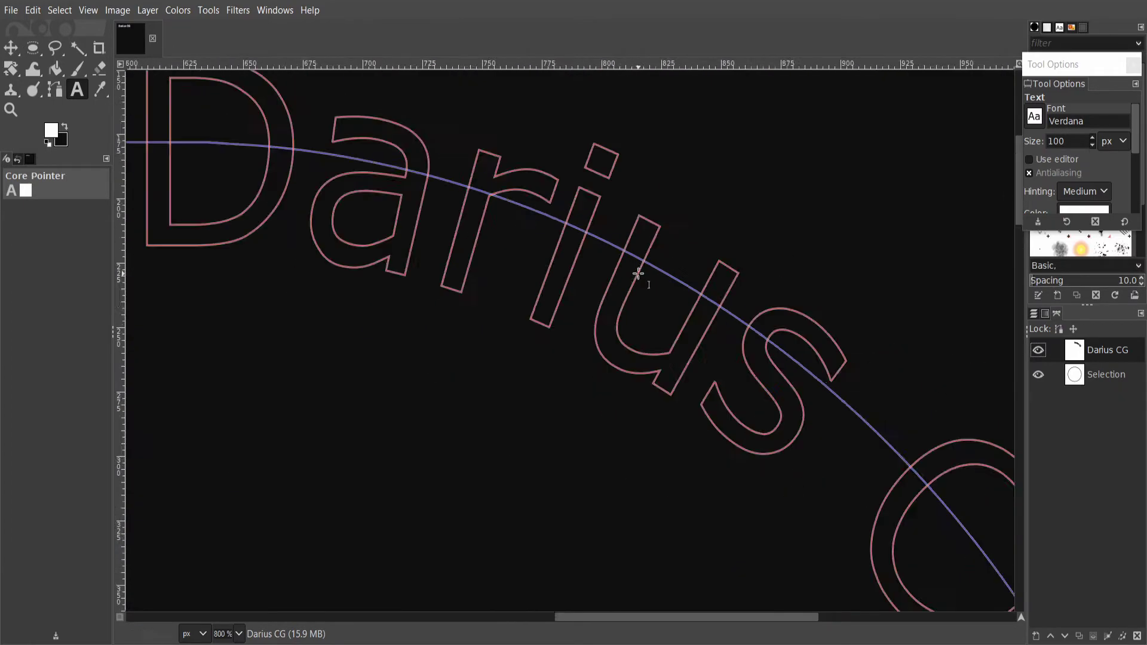
{"action": "scroll", "coordinate": [638, 274], "scroll_direction": "up", "scroll_amount": 1, "text": "ctrl"}
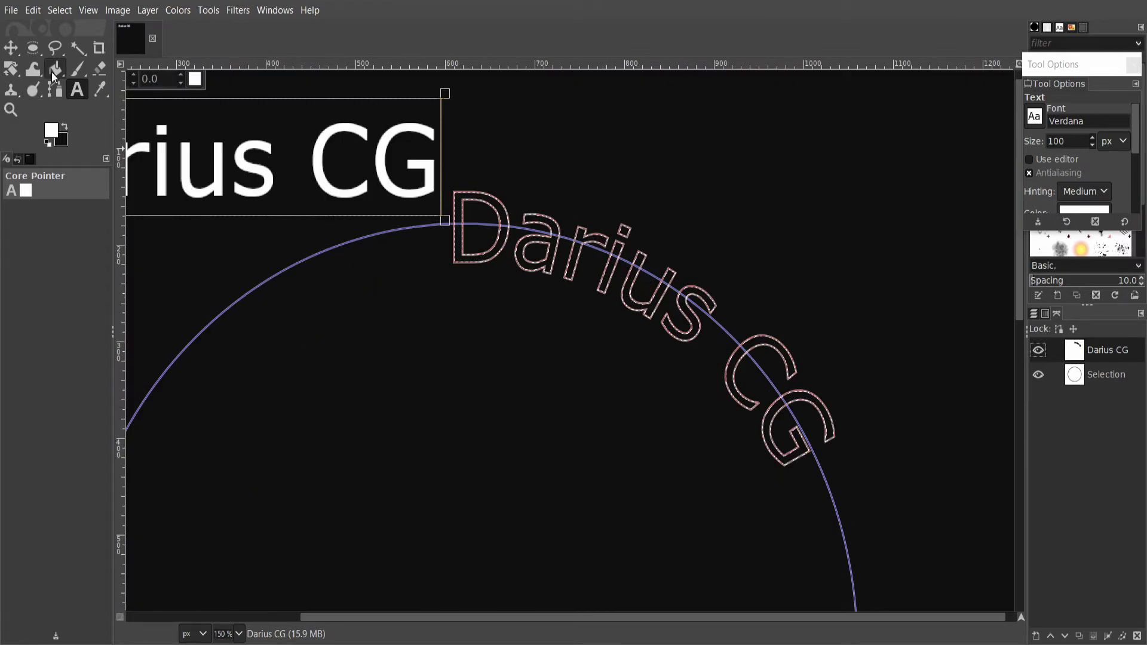
{"action": "left_click", "coordinate": [33, 10]}
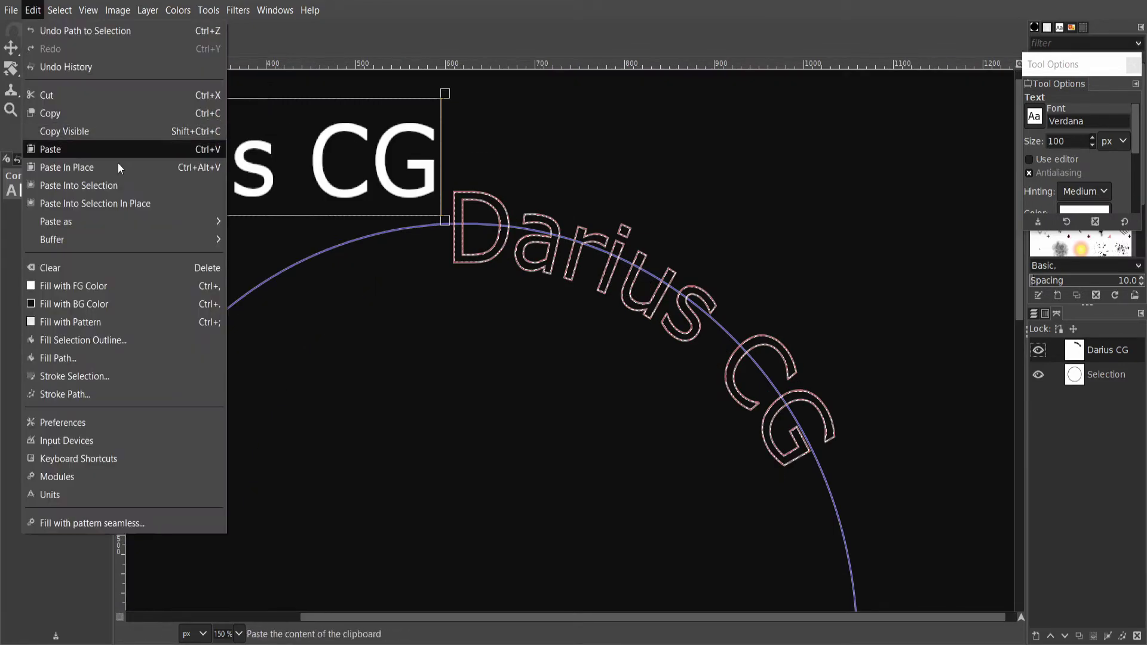
{"action": "left_click", "coordinate": [117, 291]}
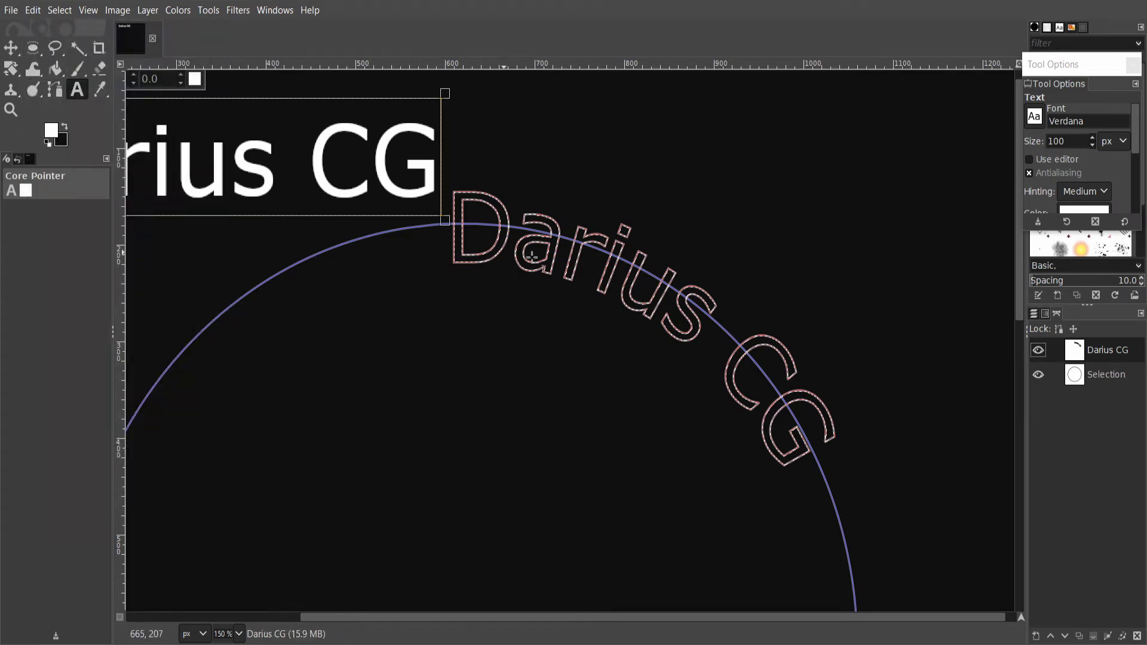
{"action": "left_click", "coordinate": [1035, 313]}
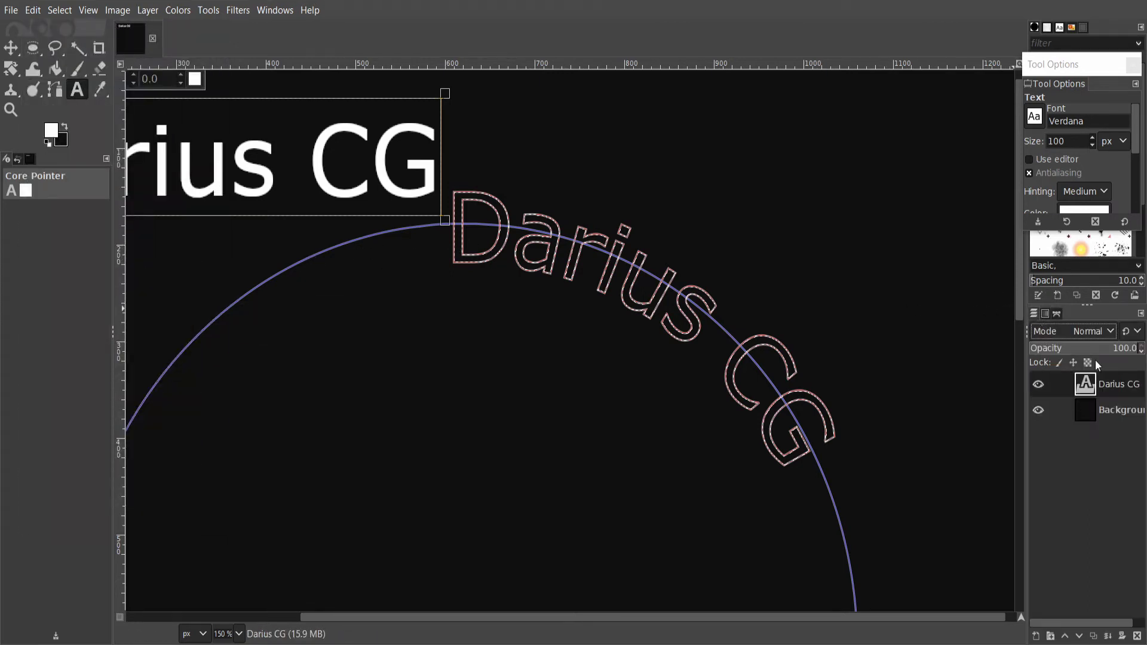
Add a new transparent layer and fill the Darius CG outline selection with white.
{"action": "left_click", "coordinate": [1037, 636]}
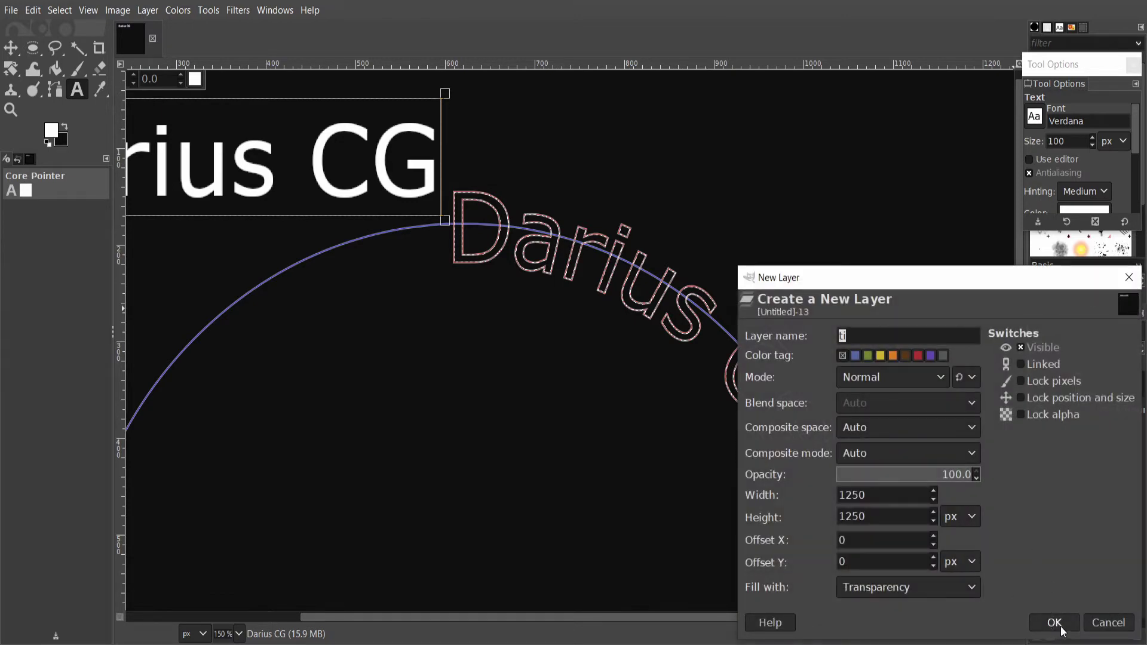
{"action": "left_click", "coordinate": [1054, 623]}
{"action": "left_click", "coordinate": [32, 10]}
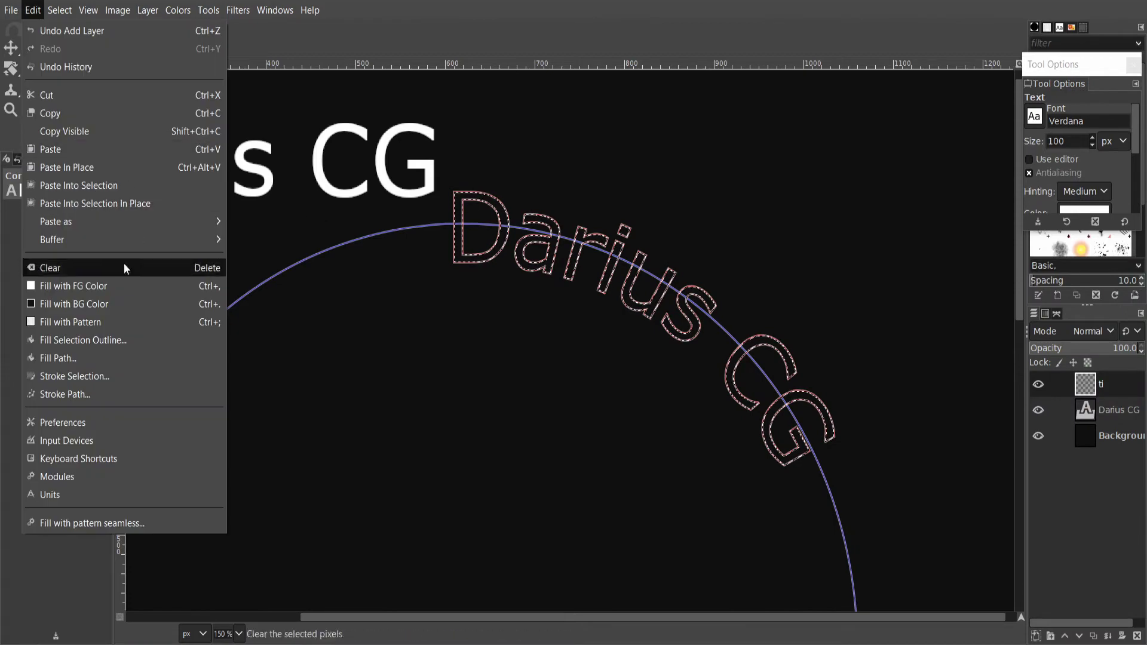
{"action": "left_click", "coordinate": [126, 269]}
Clear the selection and hide the original straight Darius CG text layer.
{"action": "left_click", "coordinate": [60, 10]}
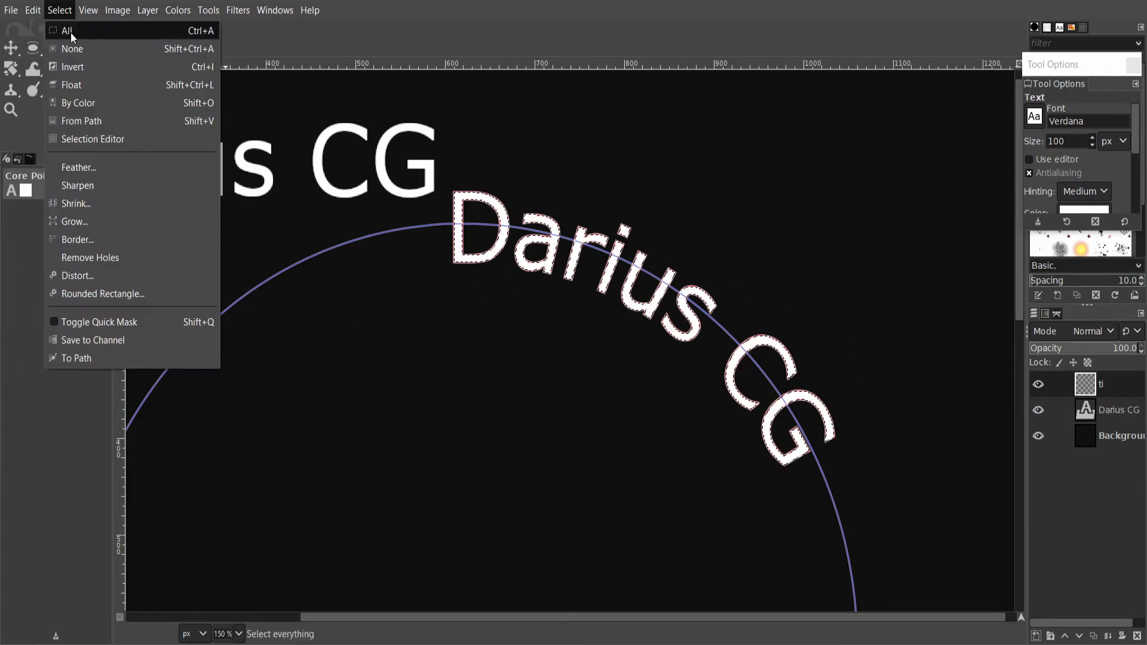
{"action": "left_click", "coordinate": [71, 48]}
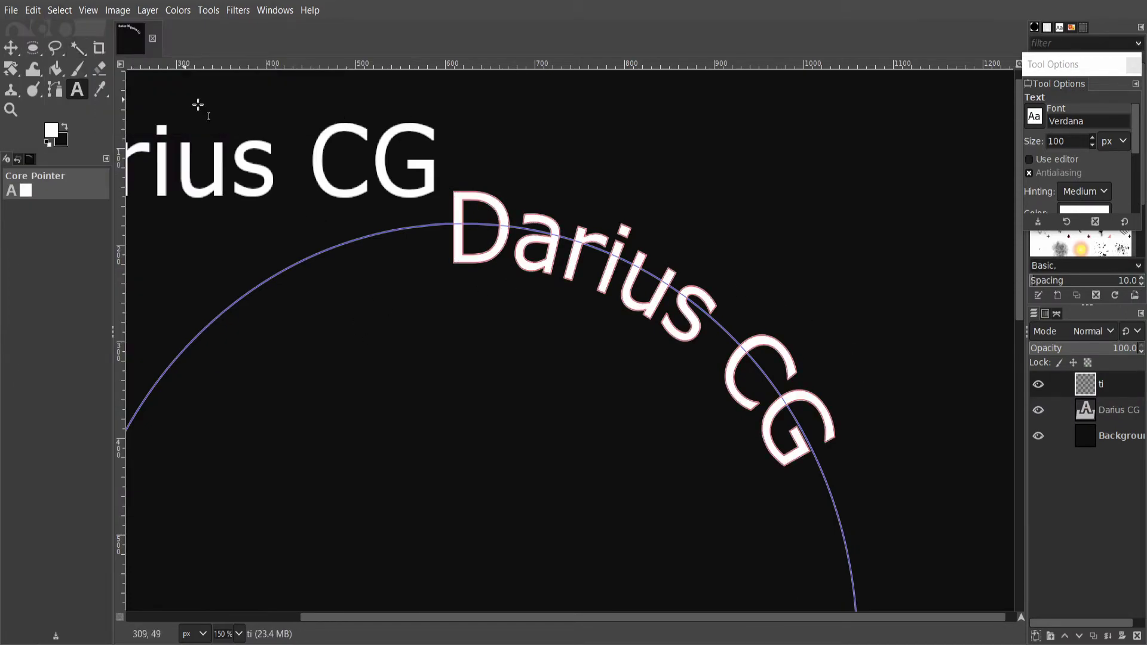
{"action": "left_click", "coordinate": [1042, 410]}
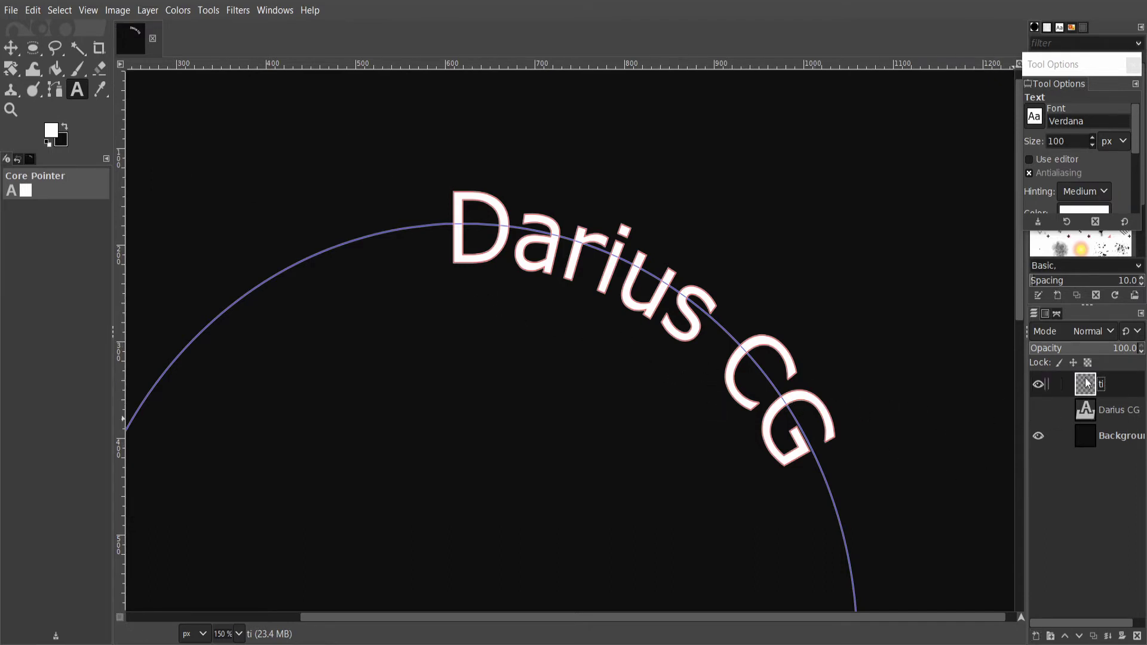
{"action": "left_click", "coordinate": [1035, 317]}
Rotate the white curved Darius CG layer counter-clockwise along the circle with the Rotate tool.
{"action": "left_click", "coordinate": [60, 10]}
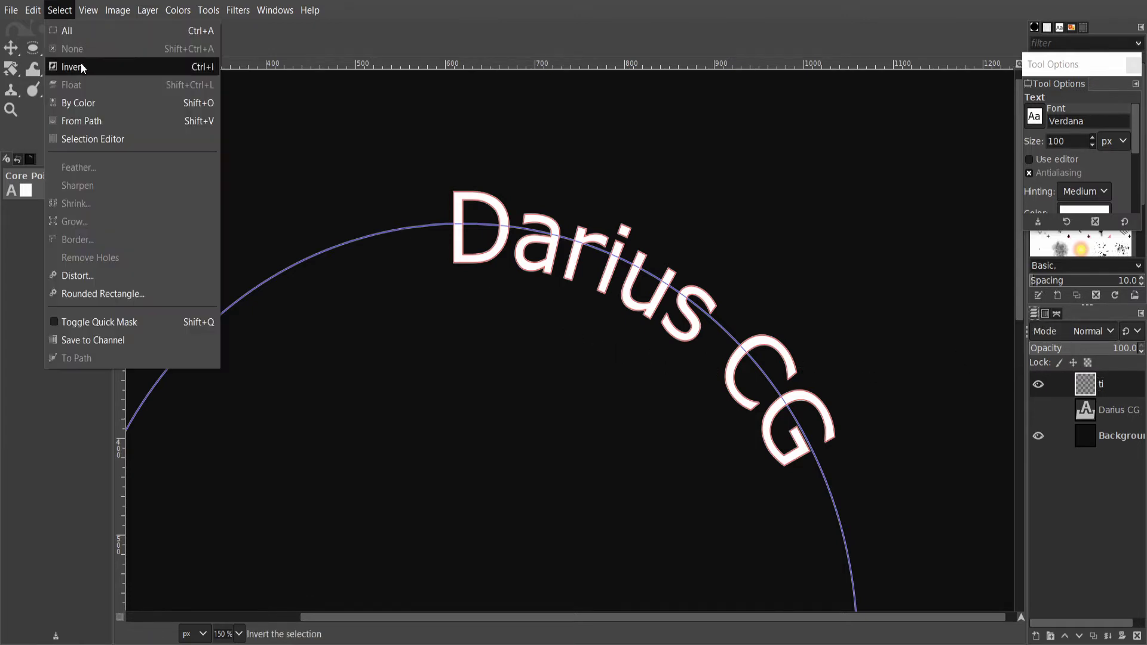
{"action": "left_click", "coordinate": [238, 10]}
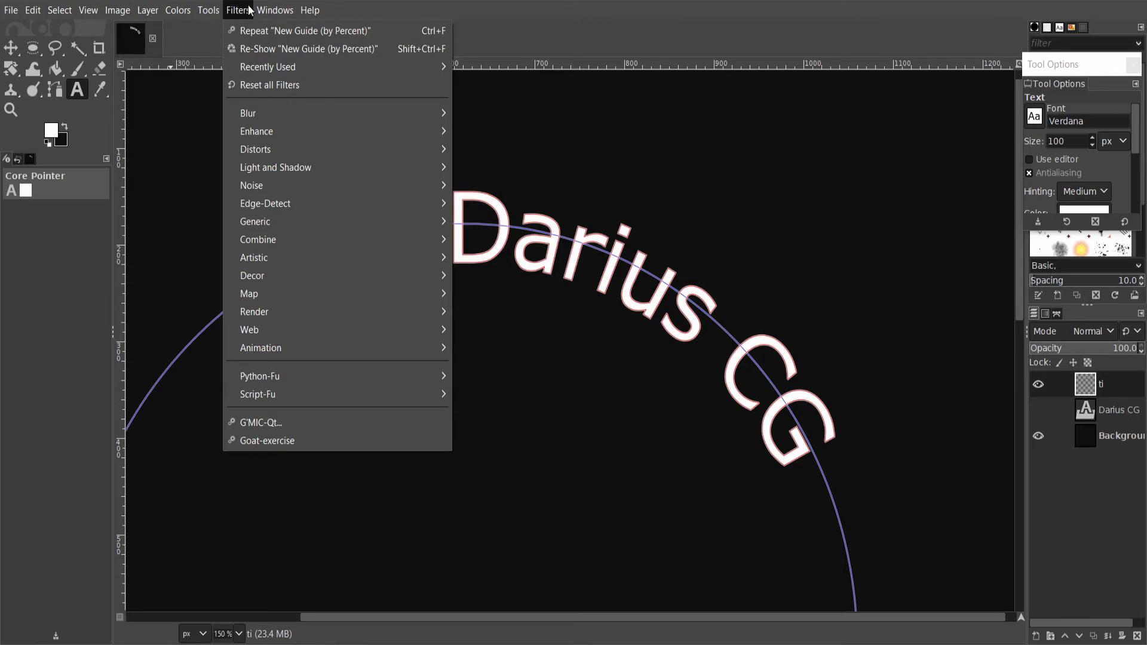
{"action": "mouse_move", "coordinate": [208, 10]}
{"action": "mouse_move", "coordinate": [256, 66]}
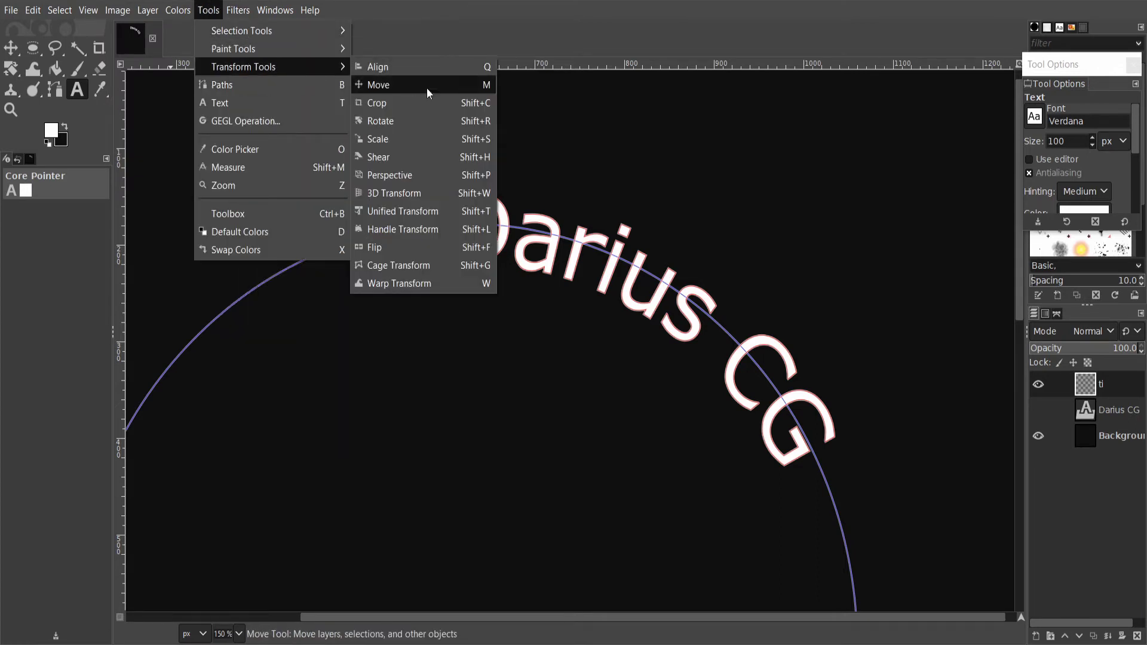
{"action": "left_click", "coordinate": [448, 120]}
{"action": "left_click", "coordinate": [448, 122]}
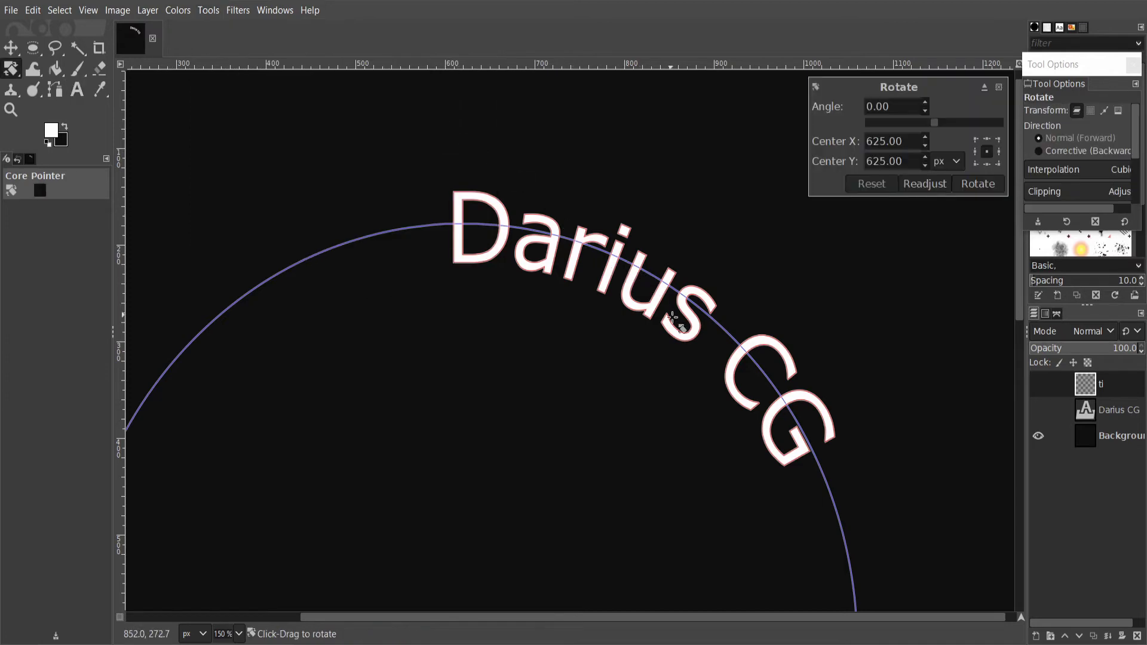
{"action": "left_click_drag", "start_coordinate": [704, 311], "coordinate": [420, 206]}
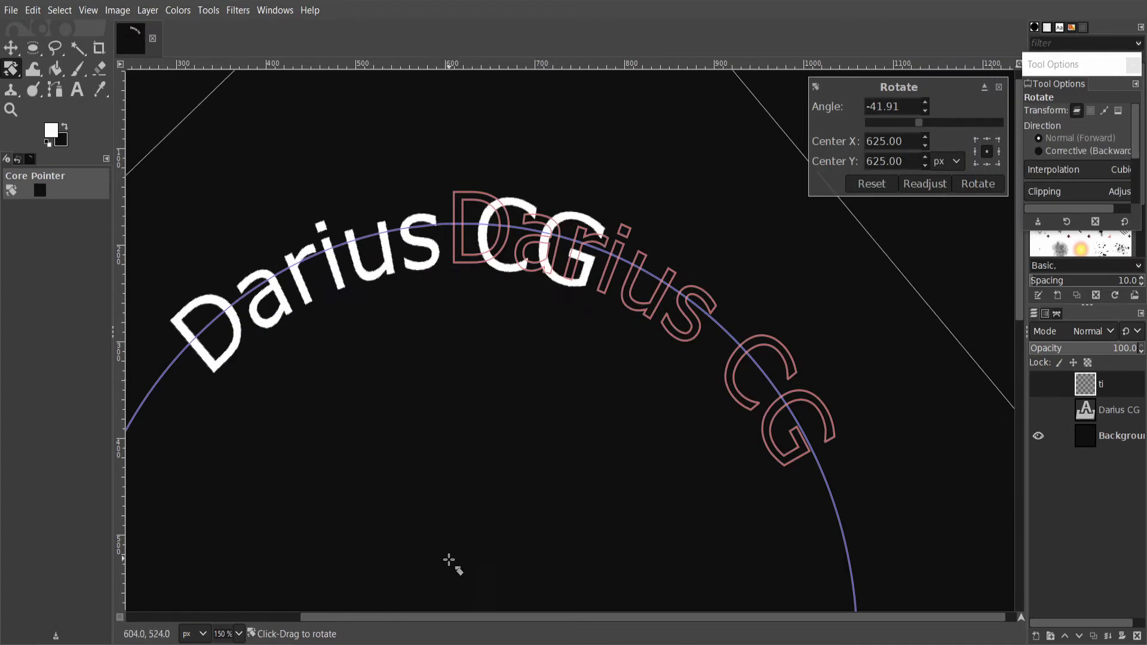
{"action": "scroll", "coordinate": [622, 484], "scroll_direction": "down", "scroll_amount": 2}
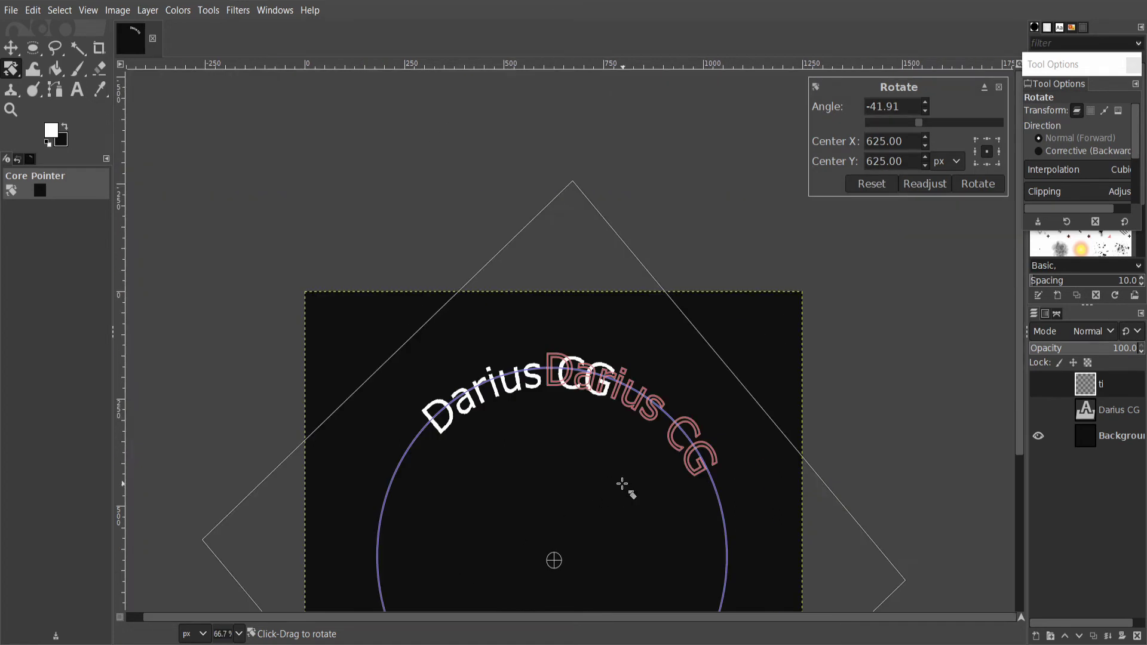
{"action": "key", "text": "Return"}
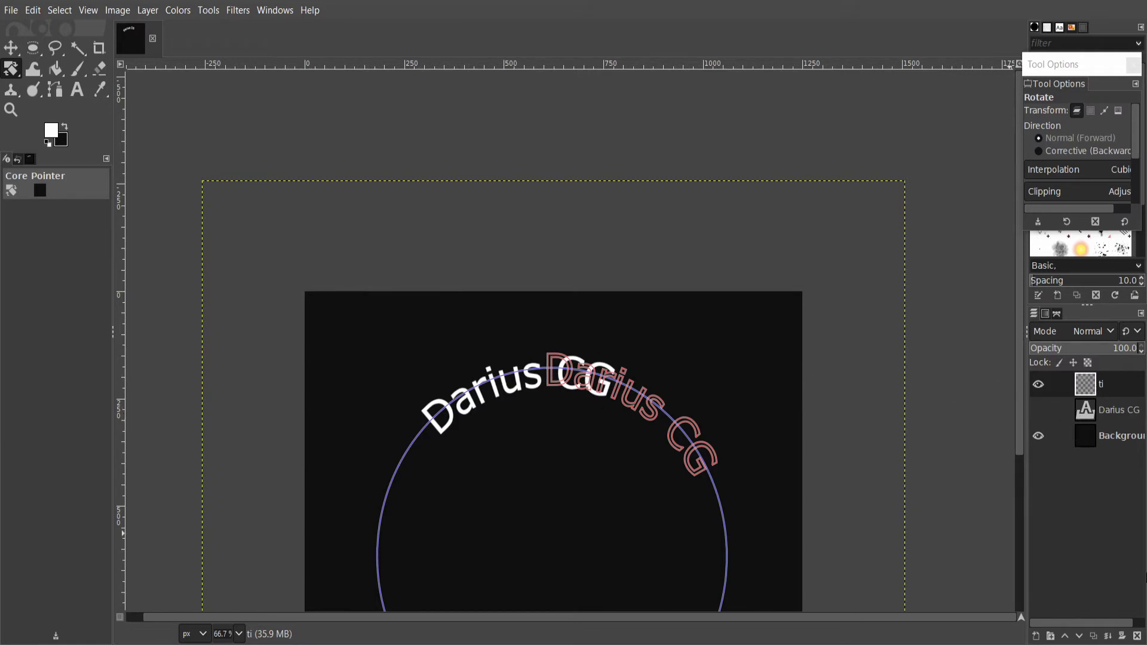
{"action": "key", "text": "ctrl+z"}
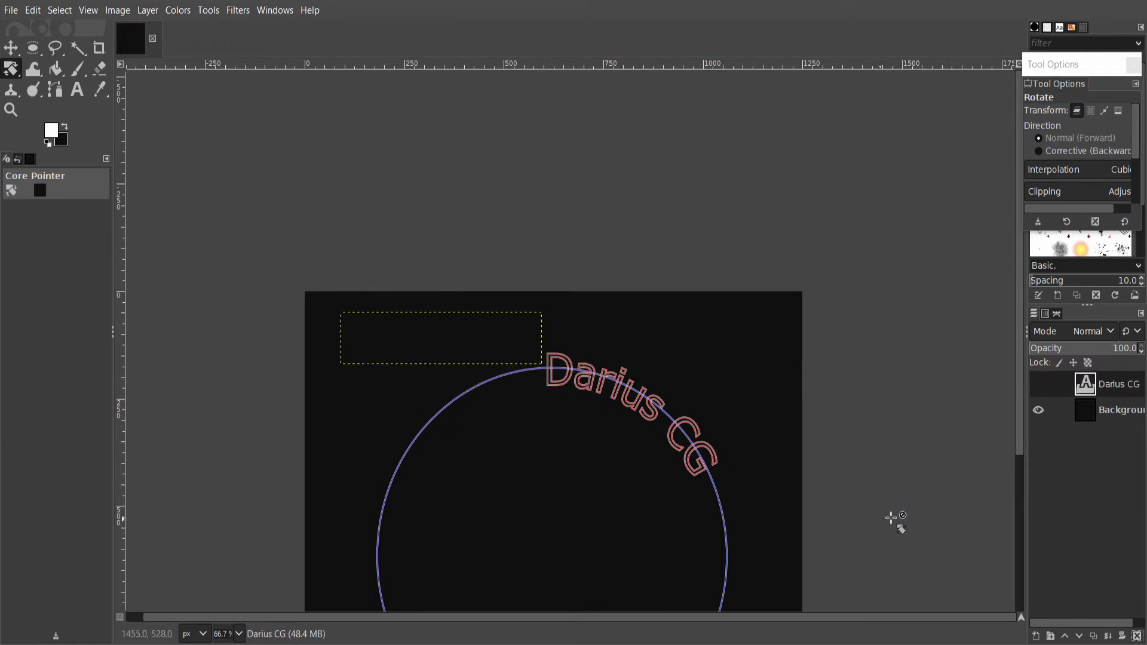
{"action": "key", "text": "ctrl+y"}
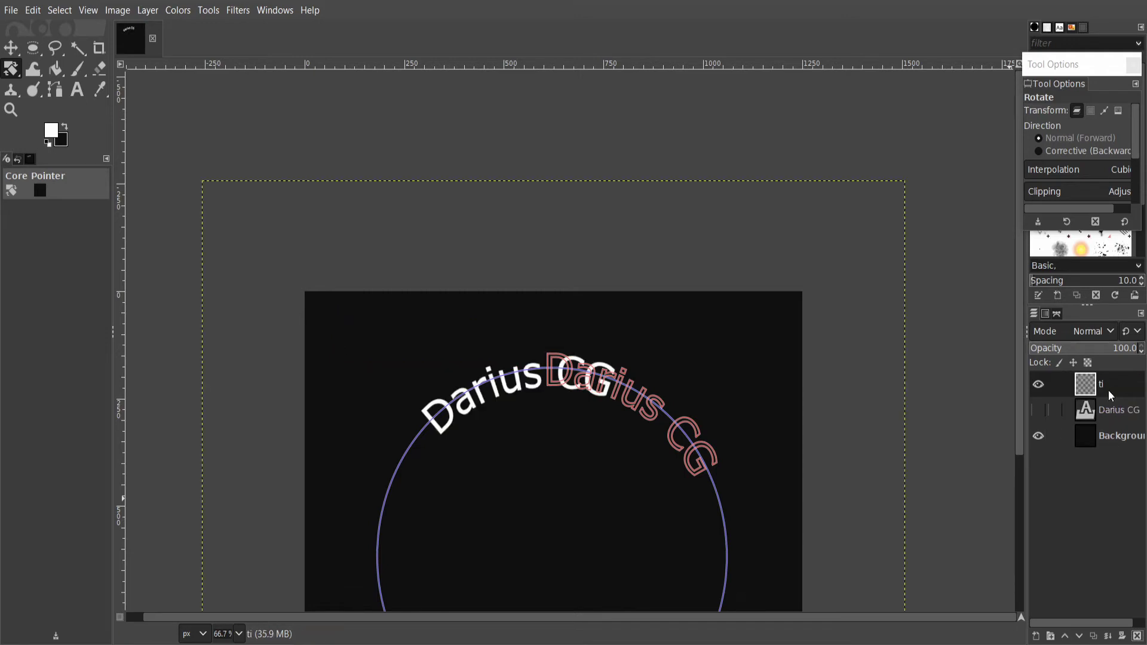
Delete the Darius CG path and adjust the rotation to about 10° to centre the text.
{"action": "left_click", "coordinate": [1054, 314]}
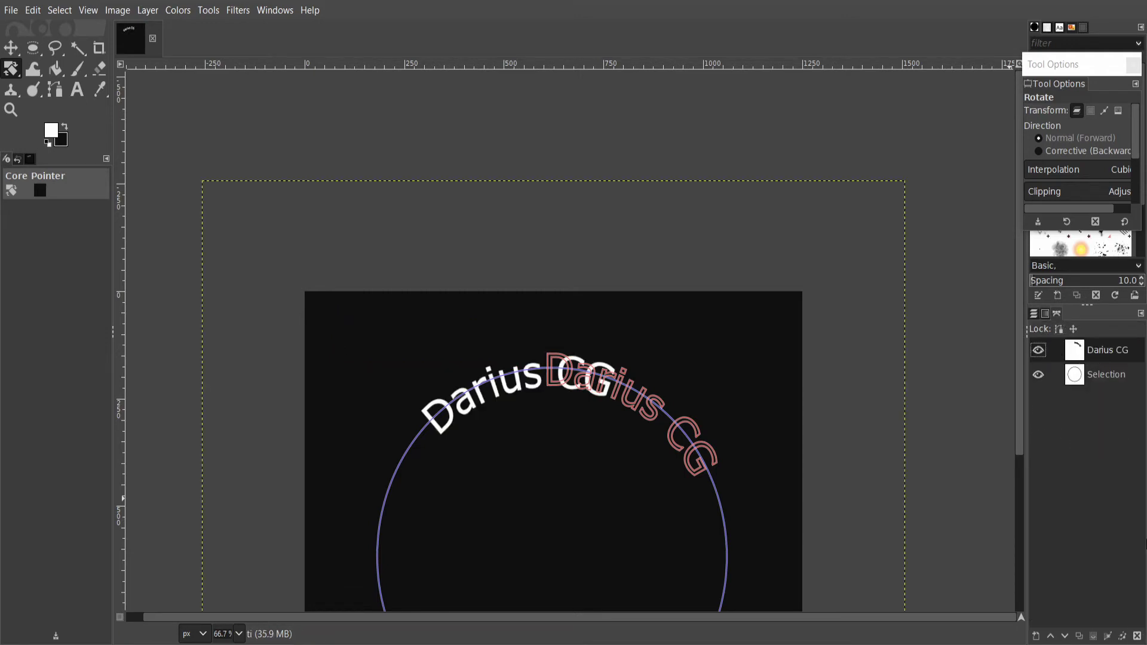
{"action": "left_click", "coordinate": [1136, 636]}
{"action": "left_click_drag", "start_coordinate": [614, 333], "coordinate": [655, 340]}
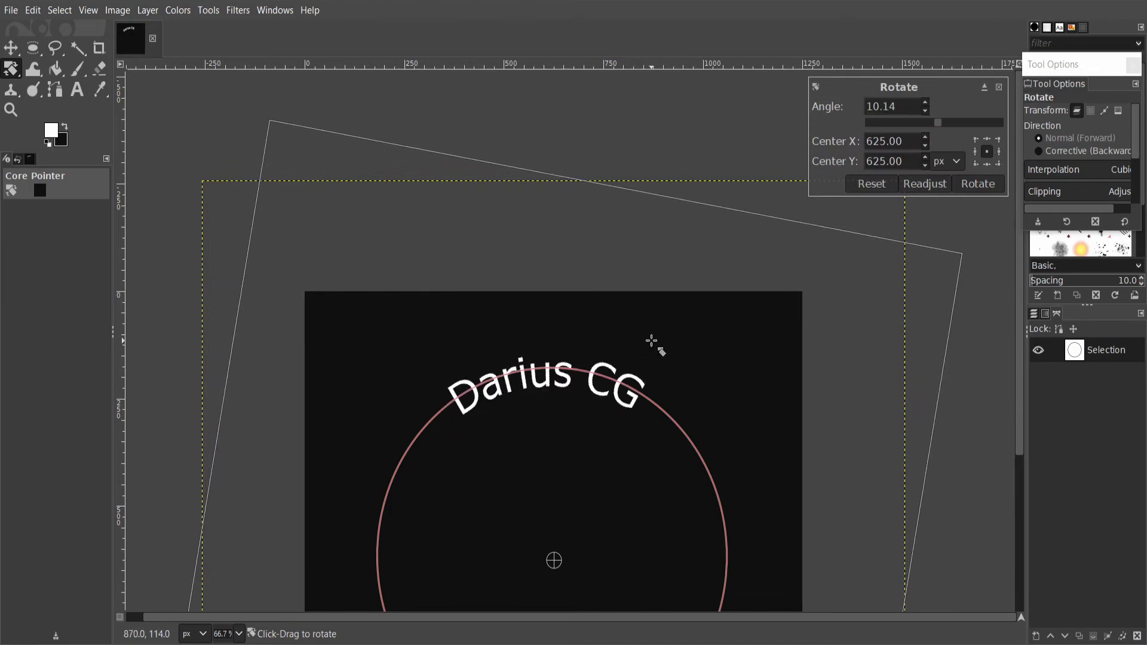
{"action": "key", "text": "Return"}
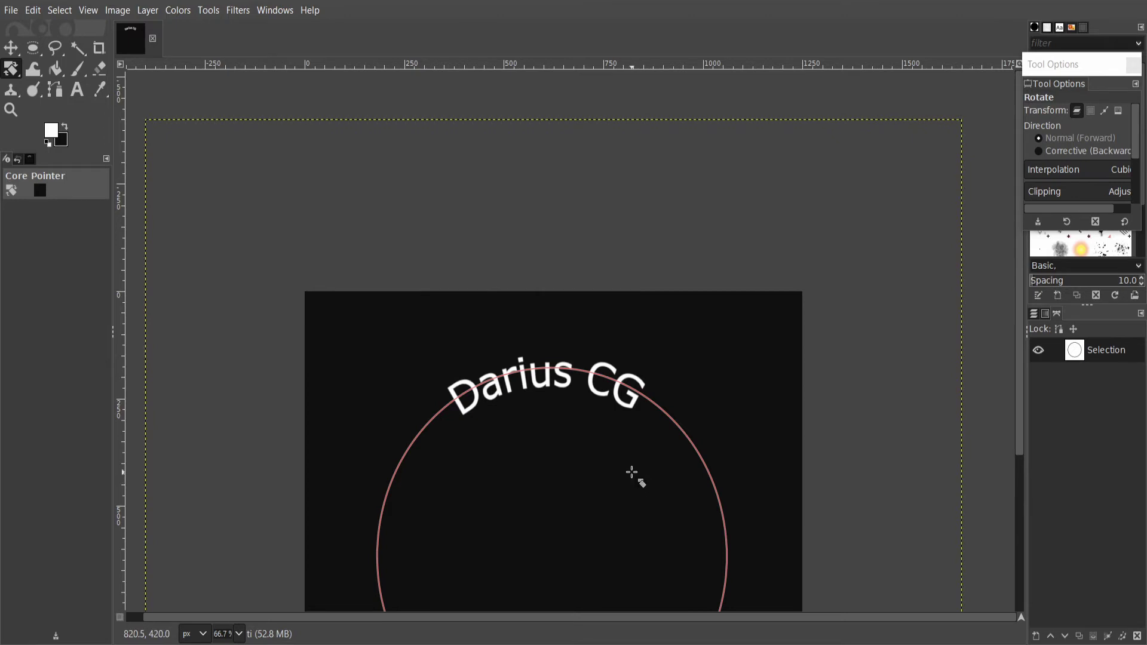
{"action": "left_click", "coordinate": [1040, 352]}
{"action": "left_click", "coordinate": [1040, 351]}
{"action": "scroll", "coordinate": [537, 251], "scroll_direction": "down", "scroll_amount": 5}
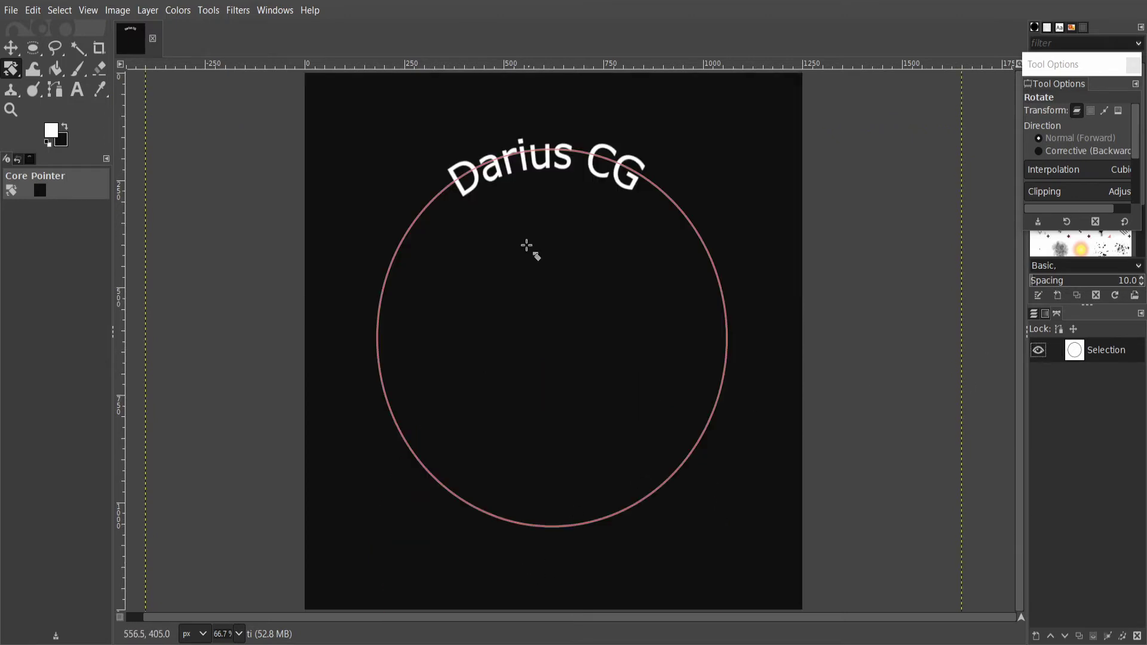
{"action": "left_click", "coordinate": [1033, 314]}
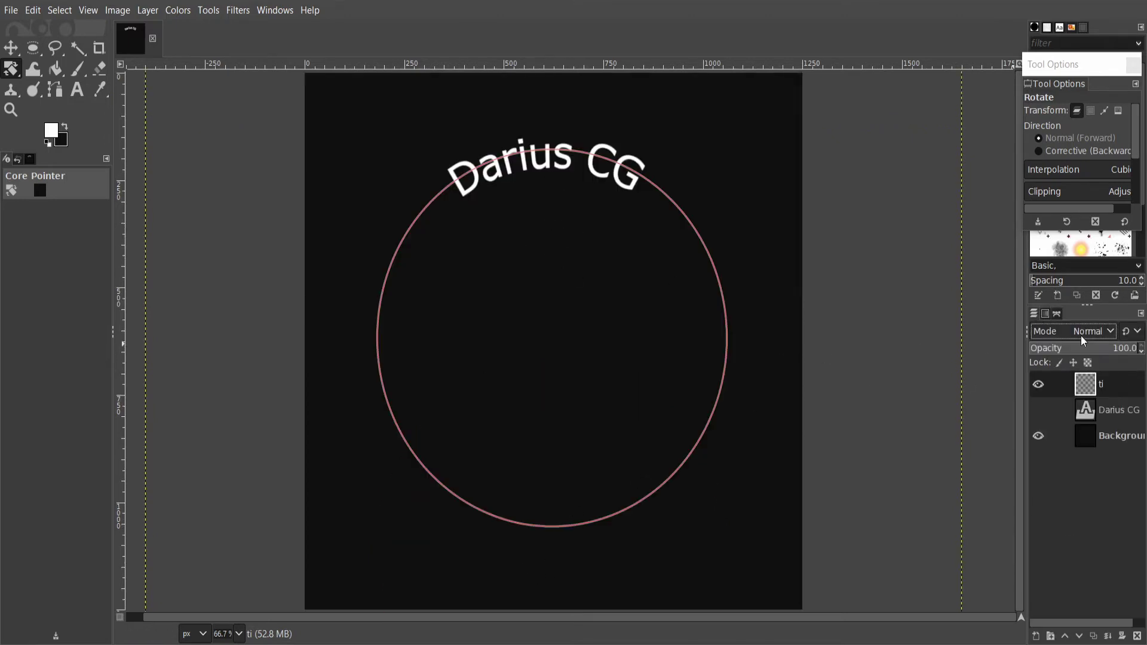
Add white 'Subsribe' text near the canvas bottom and move its layer below ti.
{"action": "key", "text": "t"}
{"action": "left_click", "coordinate": [332, 543]}
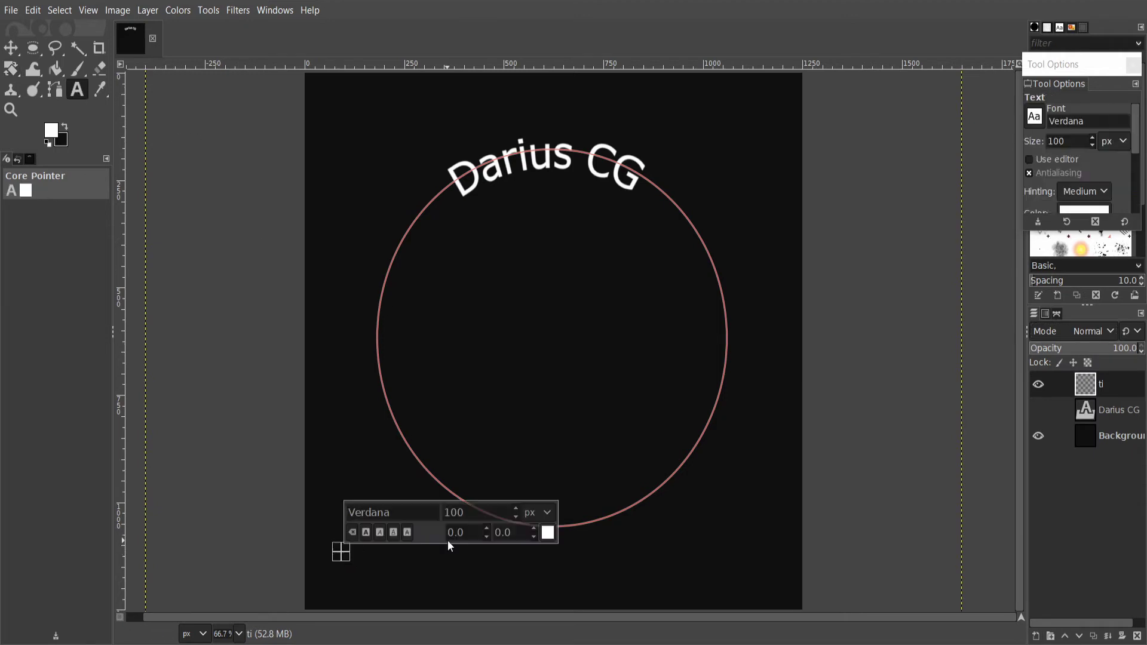
{"action": "type", "text": "Subsribe"}
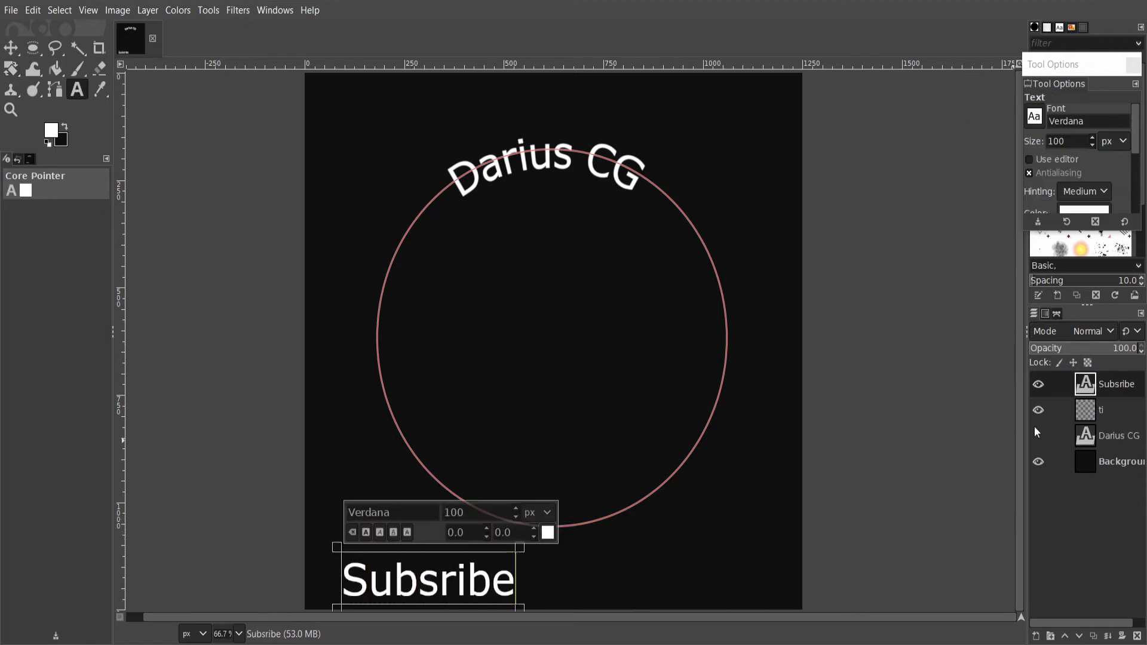
{"action": "left_click_drag", "start_coordinate": [1085, 385], "coordinate": [1087, 423]}
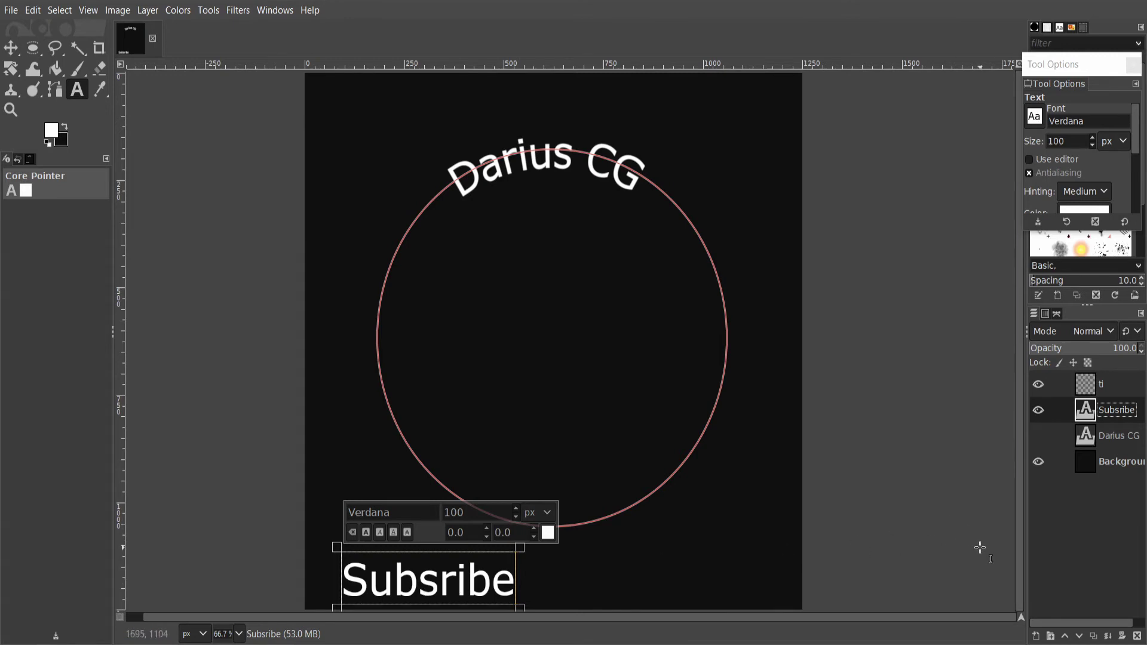
Add a new transparent layer ti #1 and choose the Flip transform tool.
{"action": "left_click", "coordinate": [1036, 637]}
{"action": "left_click", "coordinate": [1053, 624]}
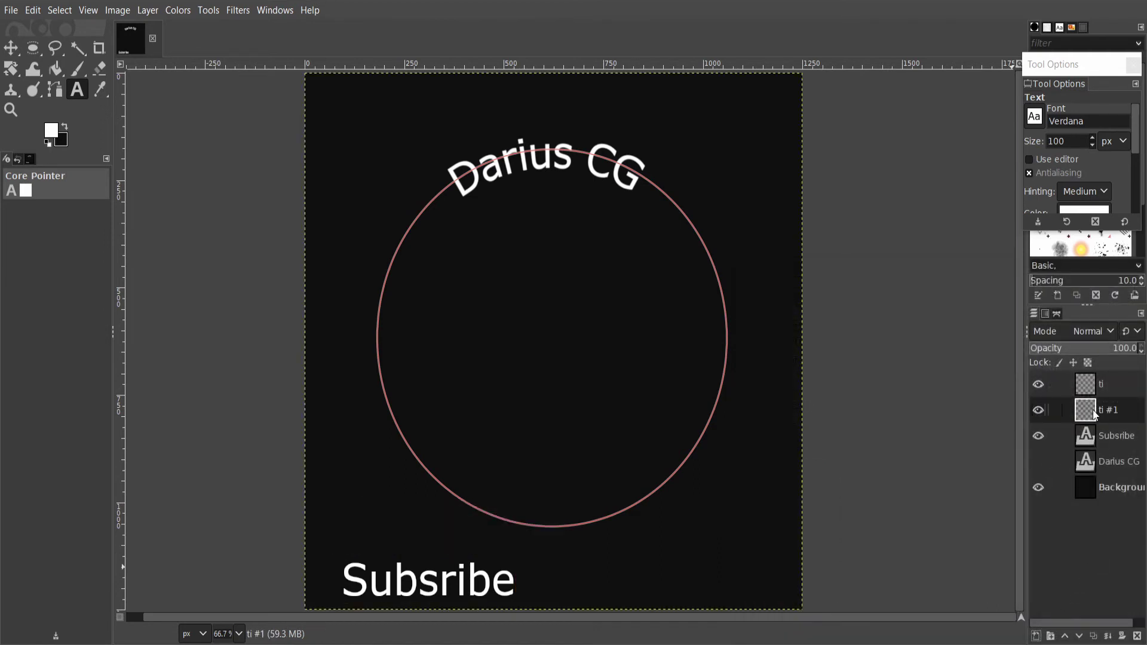
{"action": "left_click", "coordinate": [213, 14]}
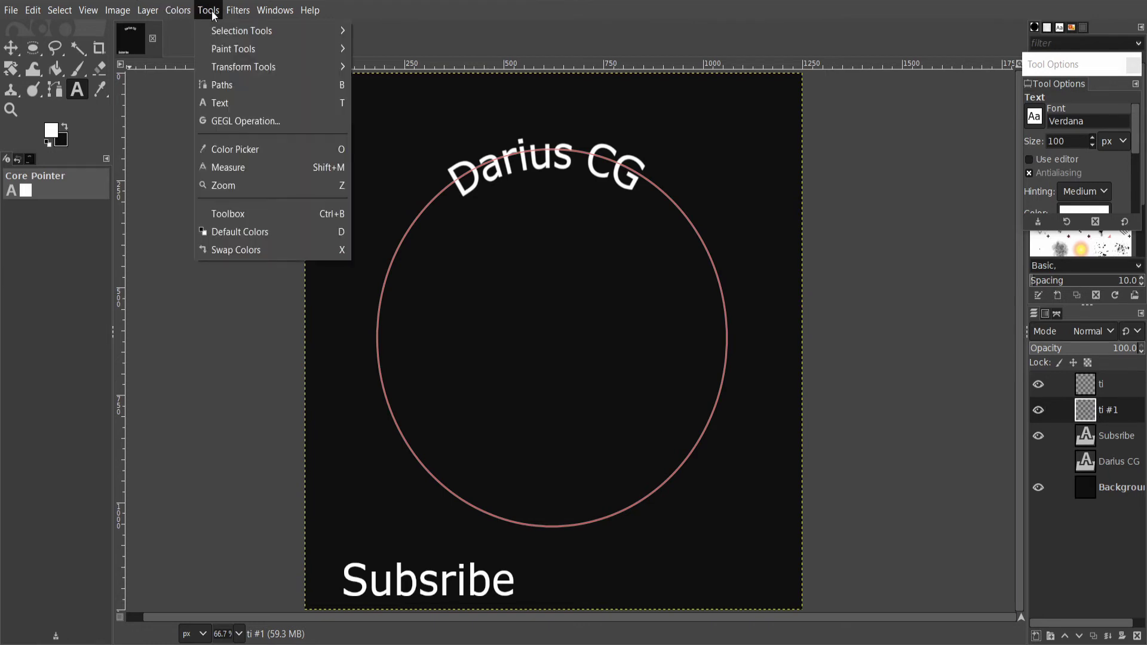
{"action": "mouse_move", "coordinate": [222, 73]}
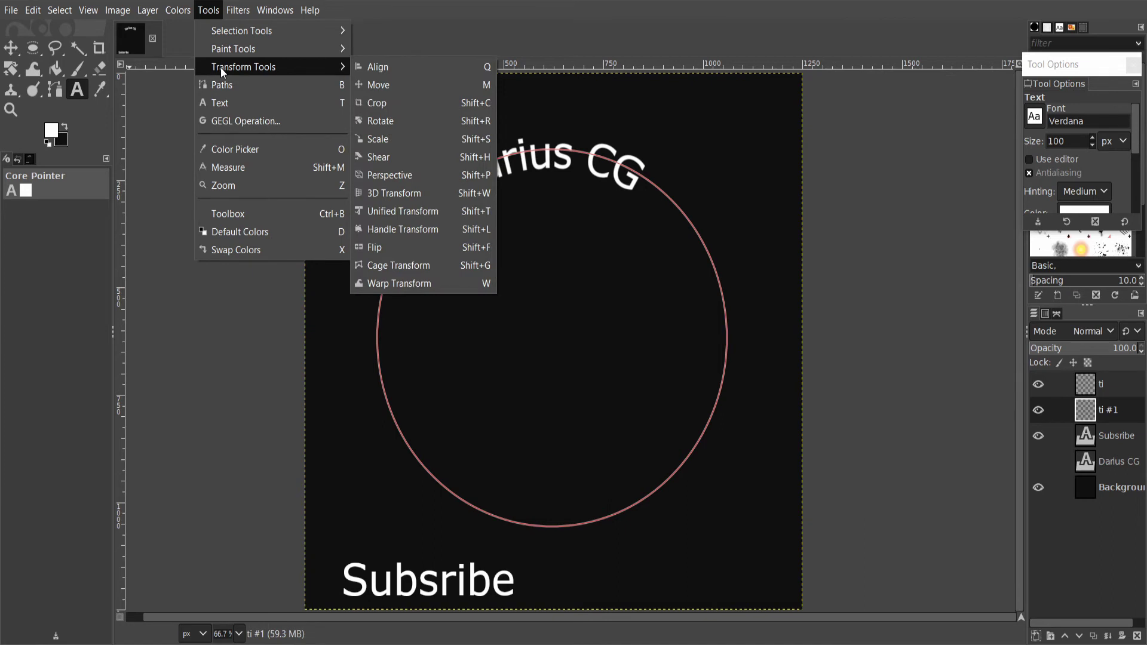
{"action": "left_click", "coordinate": [371, 248]}
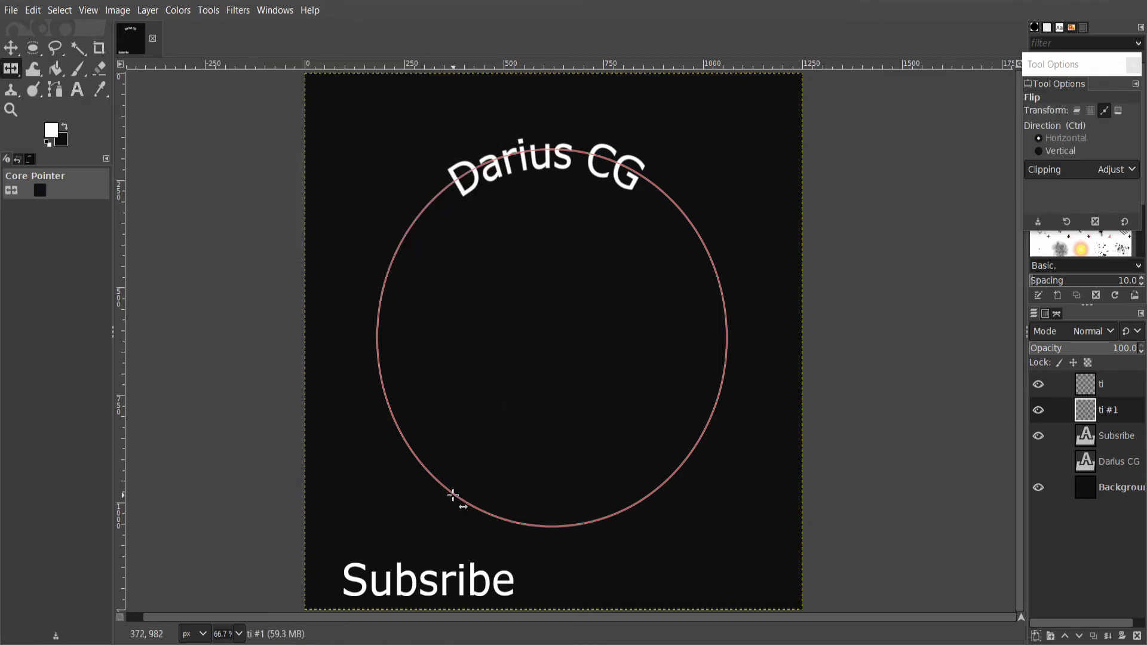
Flip the circle path horizontally with Flip set to Path, then select the Subsribe layer.
{"action": "left_click", "coordinate": [1104, 110]}
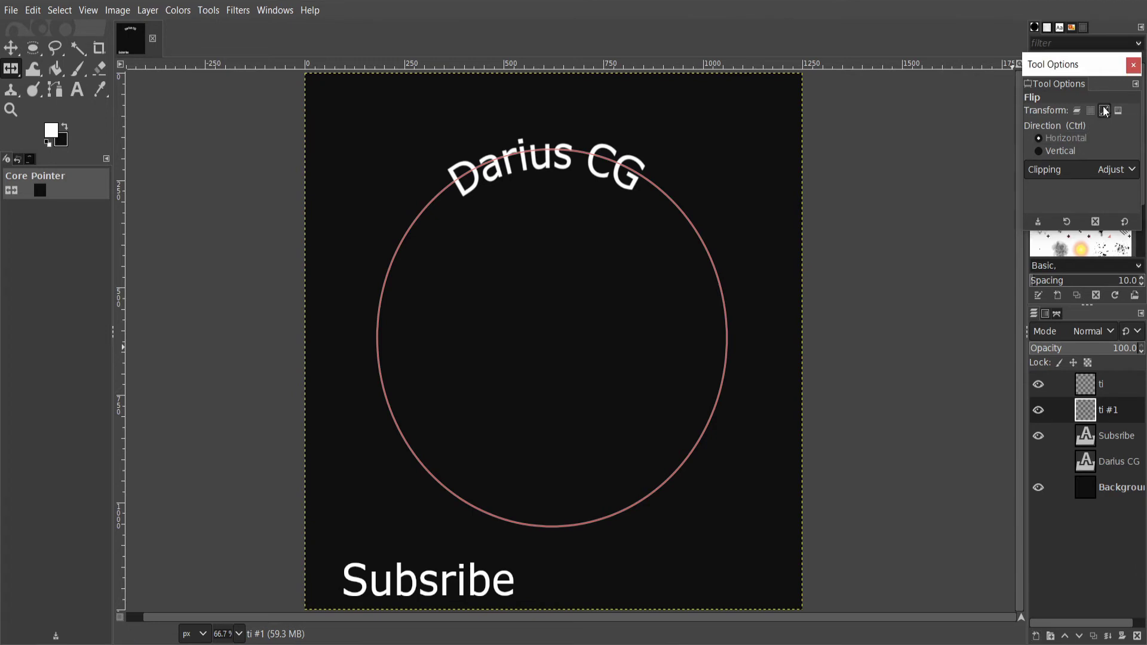
{"action": "left_click", "coordinate": [687, 458]}
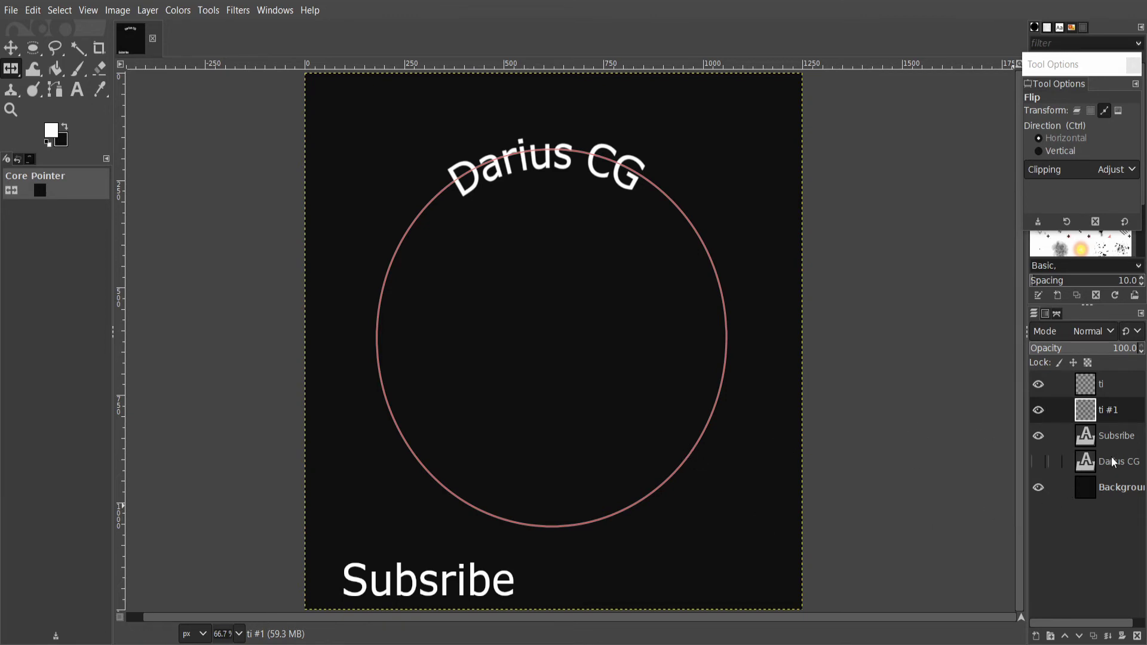
{"action": "left_click", "coordinate": [1128, 440]}
Wrap the Subsribe text layer along the flipped circle path using Text along Path.
{"action": "right_click", "coordinate": [1092, 444]}
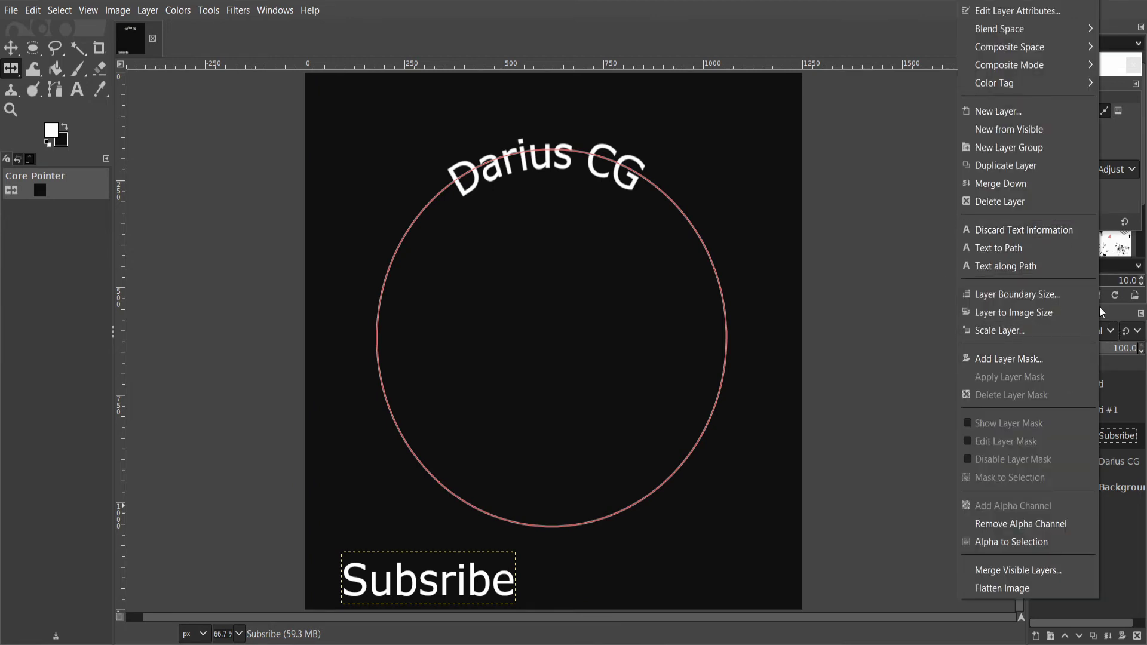
{"action": "left_click", "coordinate": [1021, 267]}
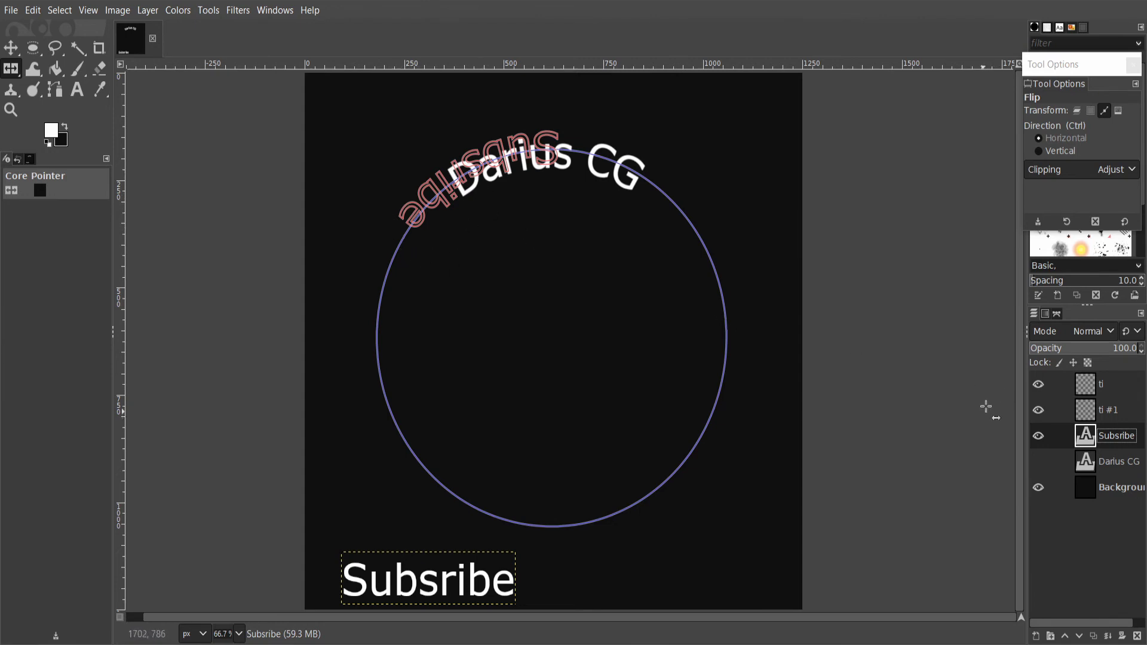
Convert the Subsribe text path into a selection via Path to Selection, then go back to Layers.
{"action": "left_click", "coordinate": [1059, 314]}
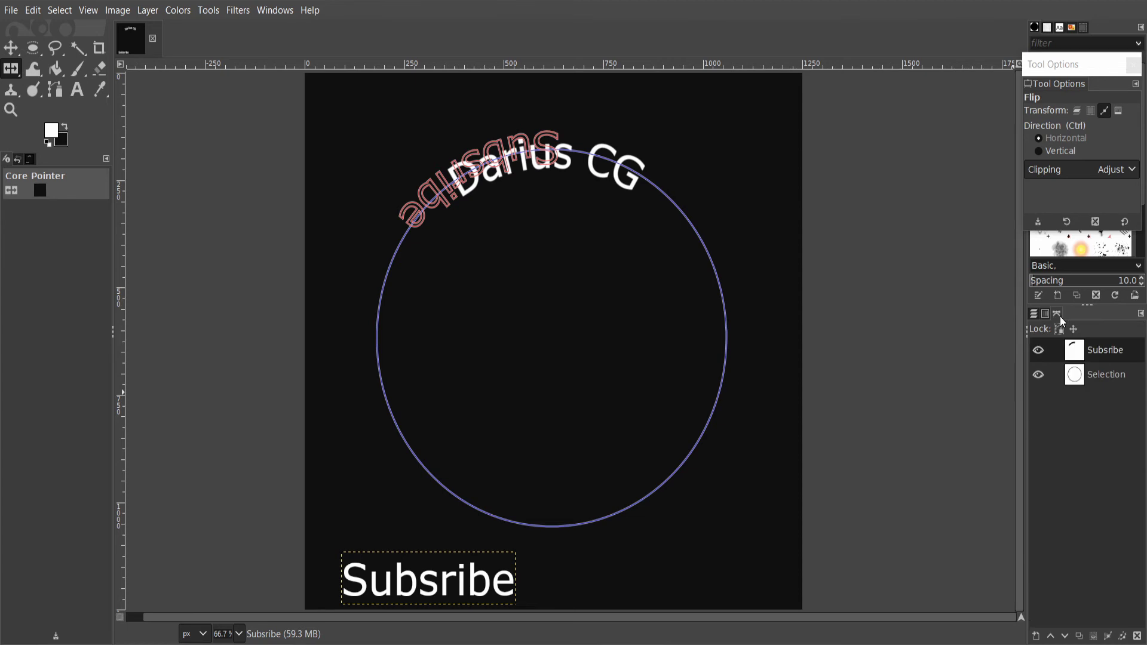
{"action": "left_click", "coordinate": [1091, 350]}
{"action": "right_click", "coordinate": [1094, 355]}
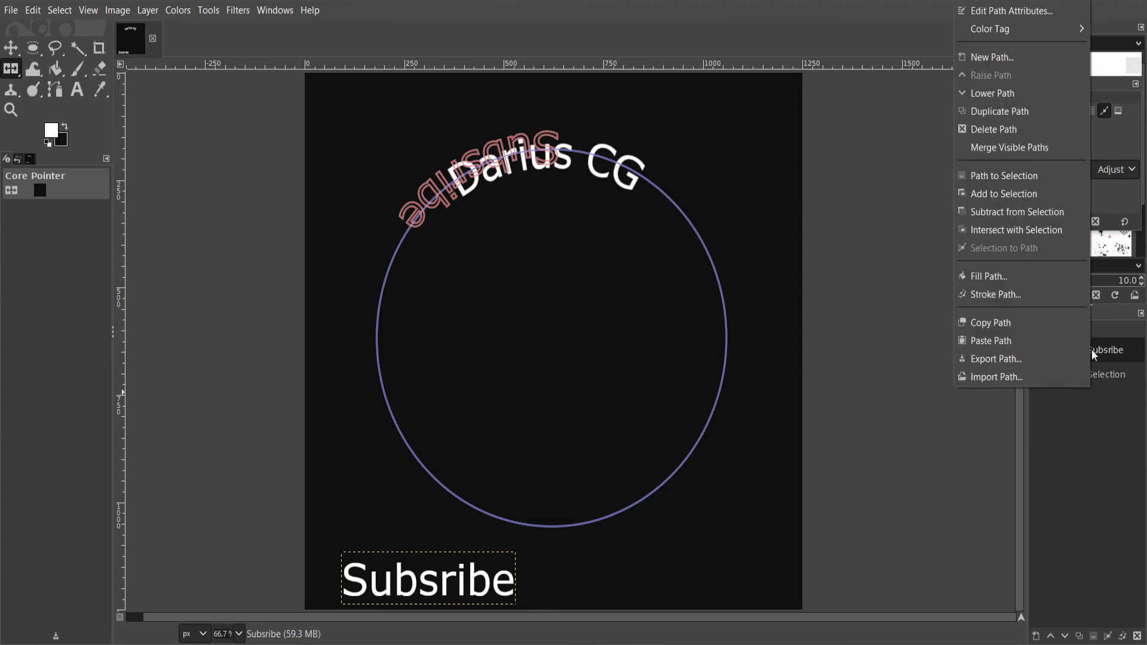
{"action": "left_click", "coordinate": [1034, 173]}
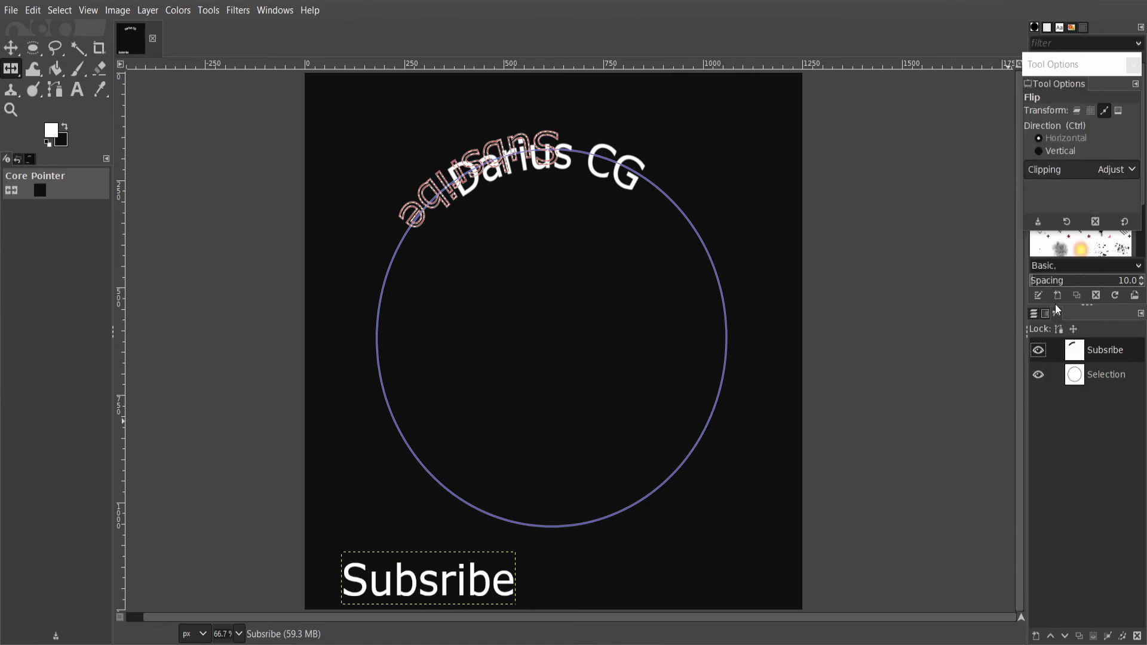
{"action": "left_click", "coordinate": [1032, 317]}
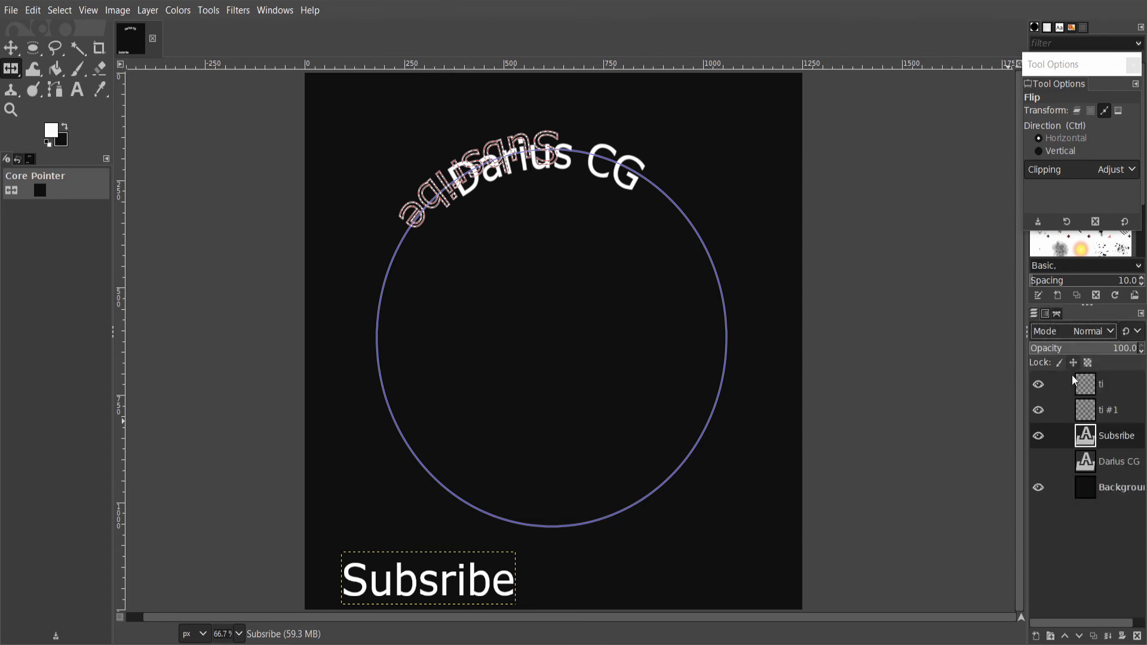
Fill the curved Subsribe selection on layer ti #1 with white, then deselect.
{"action": "left_click", "coordinate": [1103, 414]}
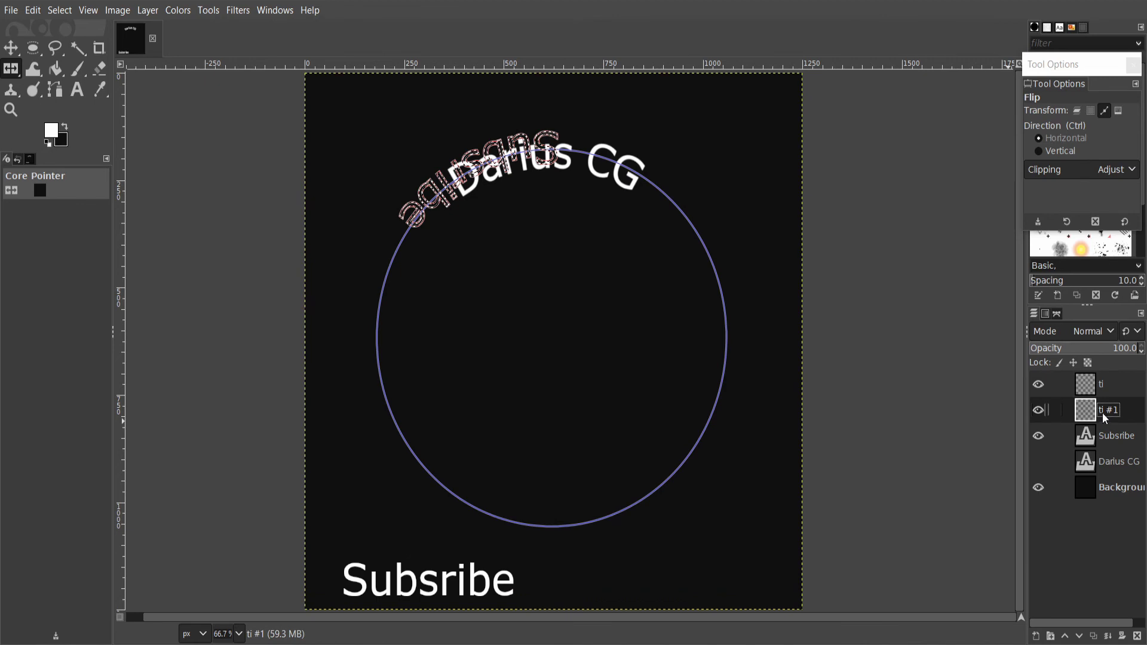
{"action": "left_click", "coordinate": [34, 11]}
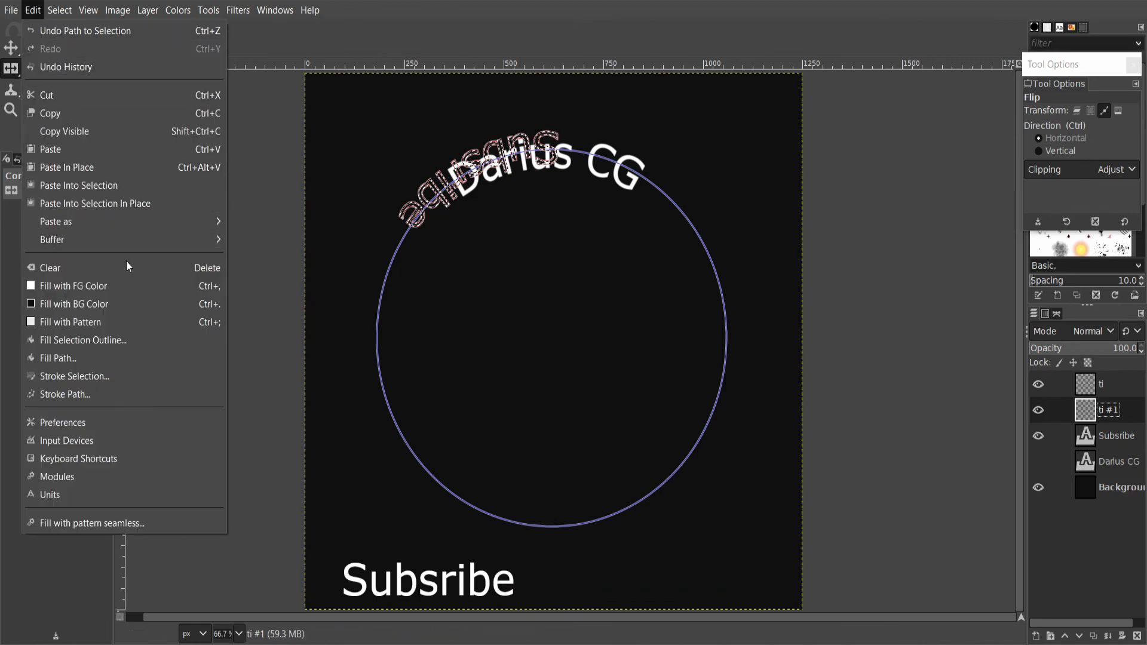
{"action": "left_click", "coordinate": [121, 280]}
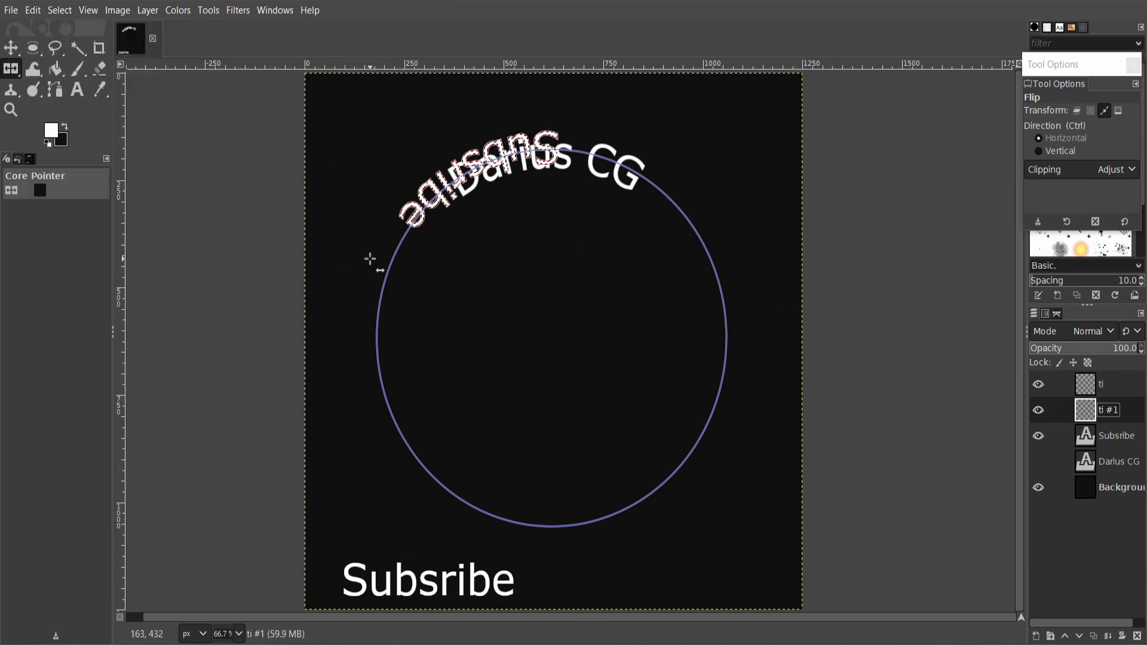
{"action": "left_click", "coordinate": [59, 10]}
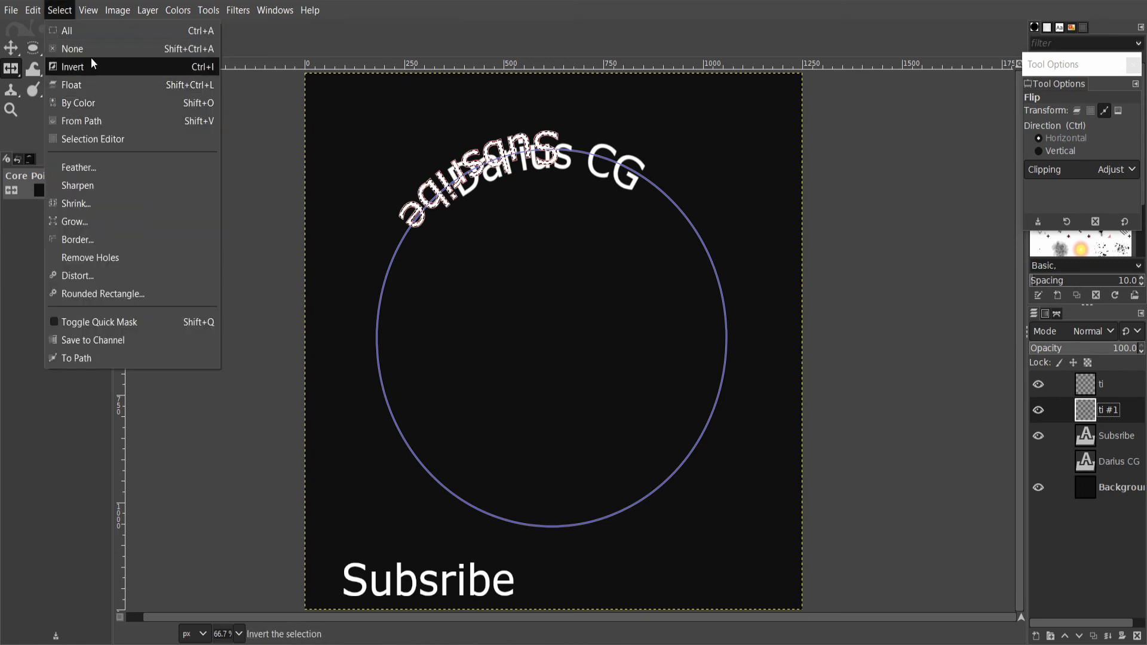
{"action": "left_click", "coordinate": [93, 49]}
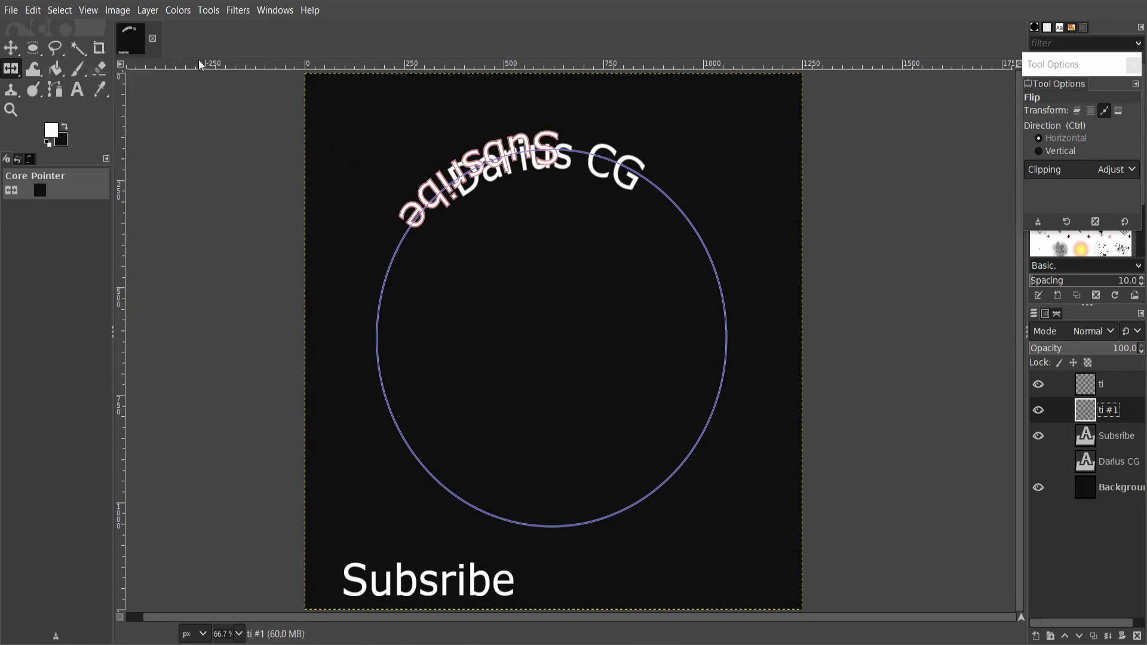
{"action": "left_click", "coordinate": [204, 14]}
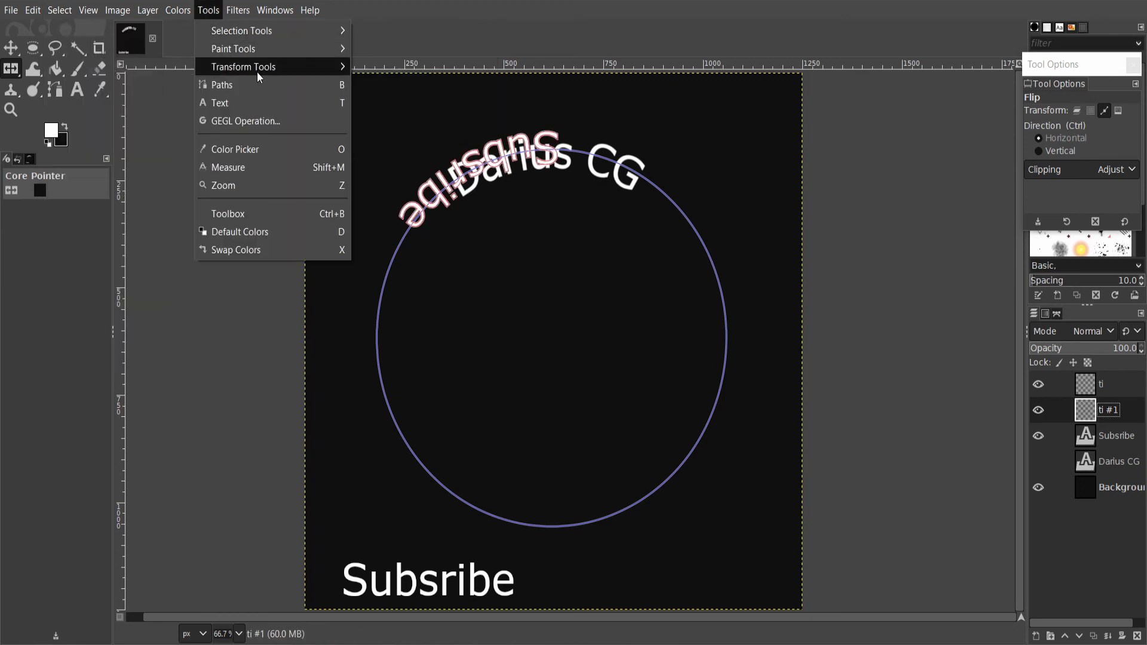
Rotate layer ti #1 so Subsribe reads along the circle's bottom, and hide the flat Subsribe layer.
{"action": "mouse_move", "coordinate": [257, 71]}
{"action": "left_click", "coordinate": [381, 121]}
{"action": "left_click", "coordinate": [525, 164]}
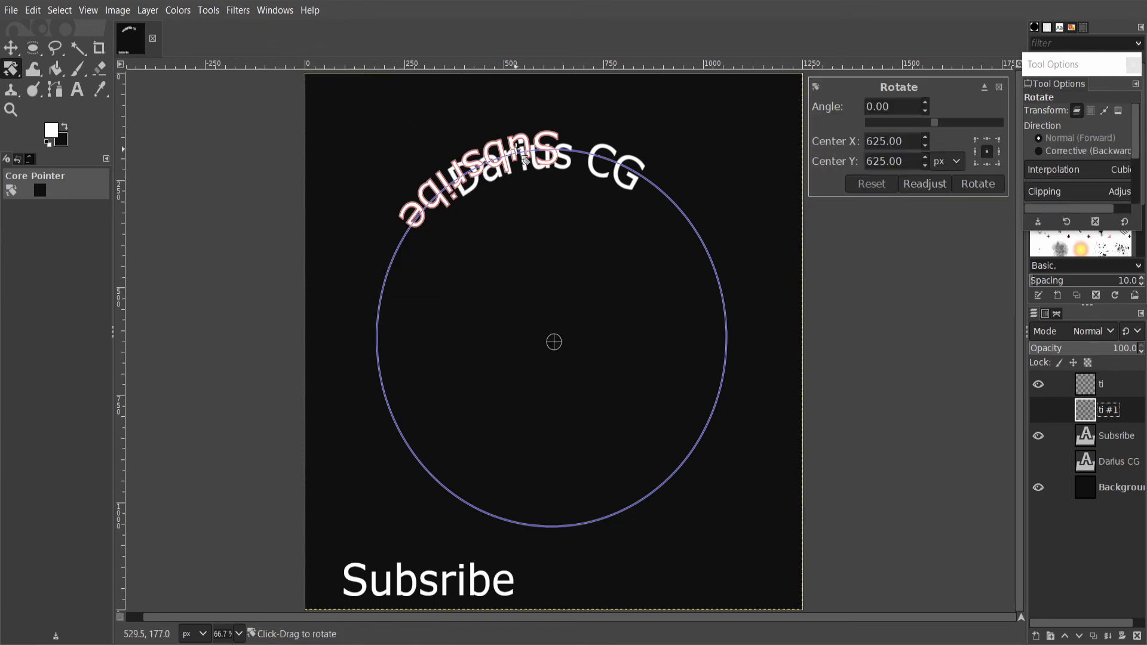
{"action": "left_click_drag", "start_coordinate": [517, 143], "coordinate": [528, 461]}
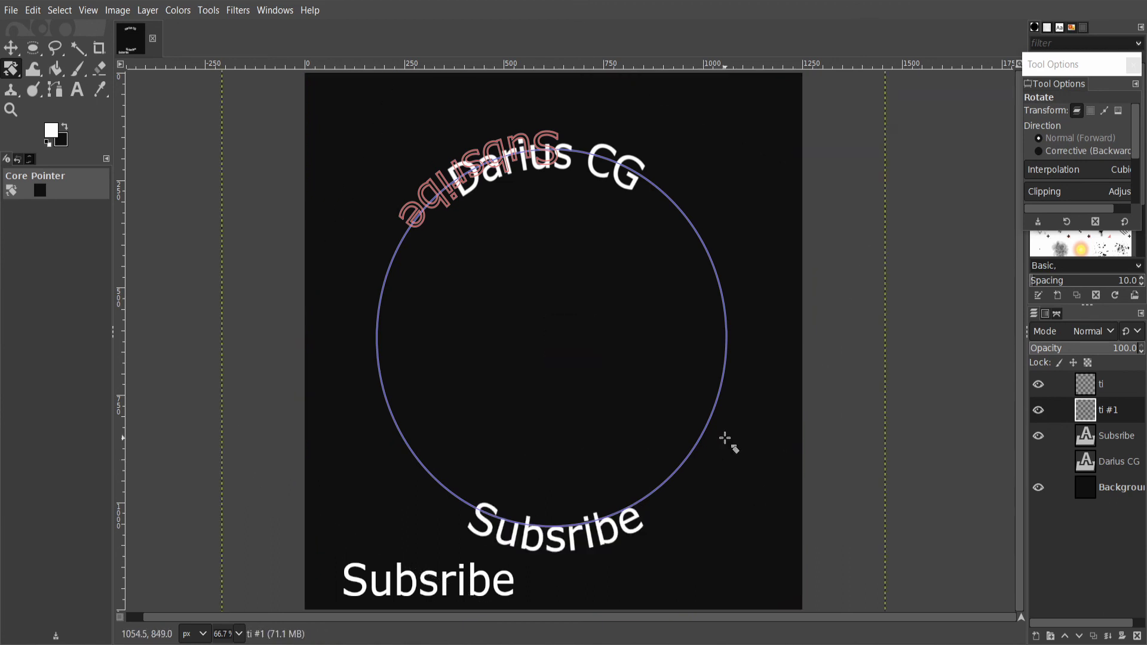
{"action": "key", "text": "Return"}
{"action": "left_click", "coordinate": [1038, 436]}
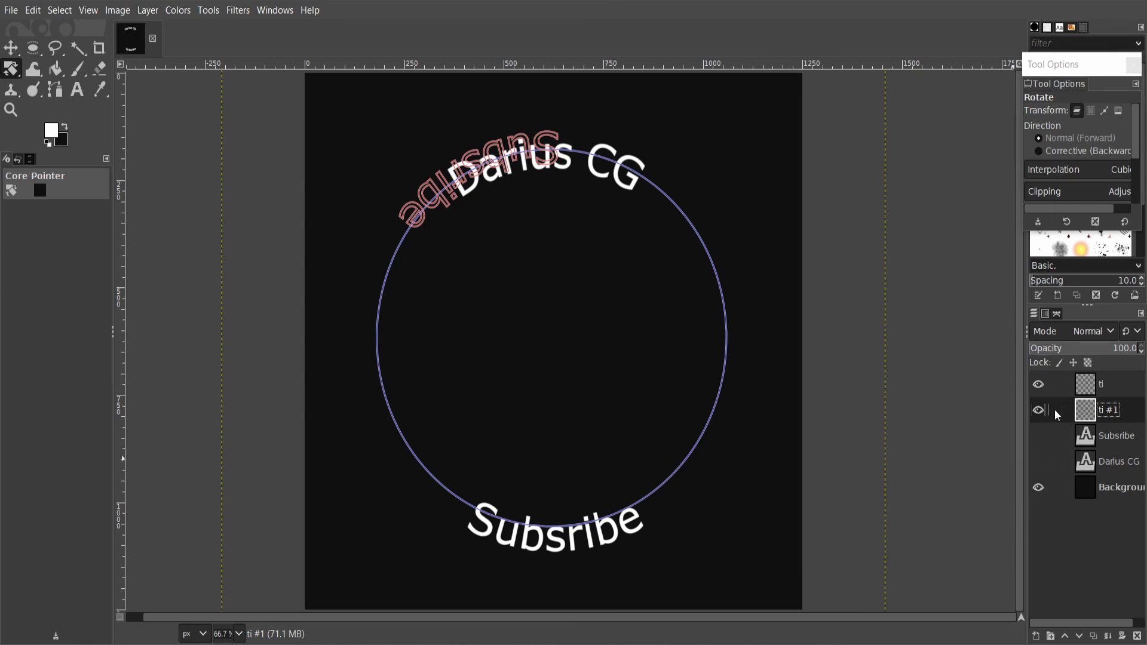
{"action": "left_click", "coordinate": [1059, 317]}
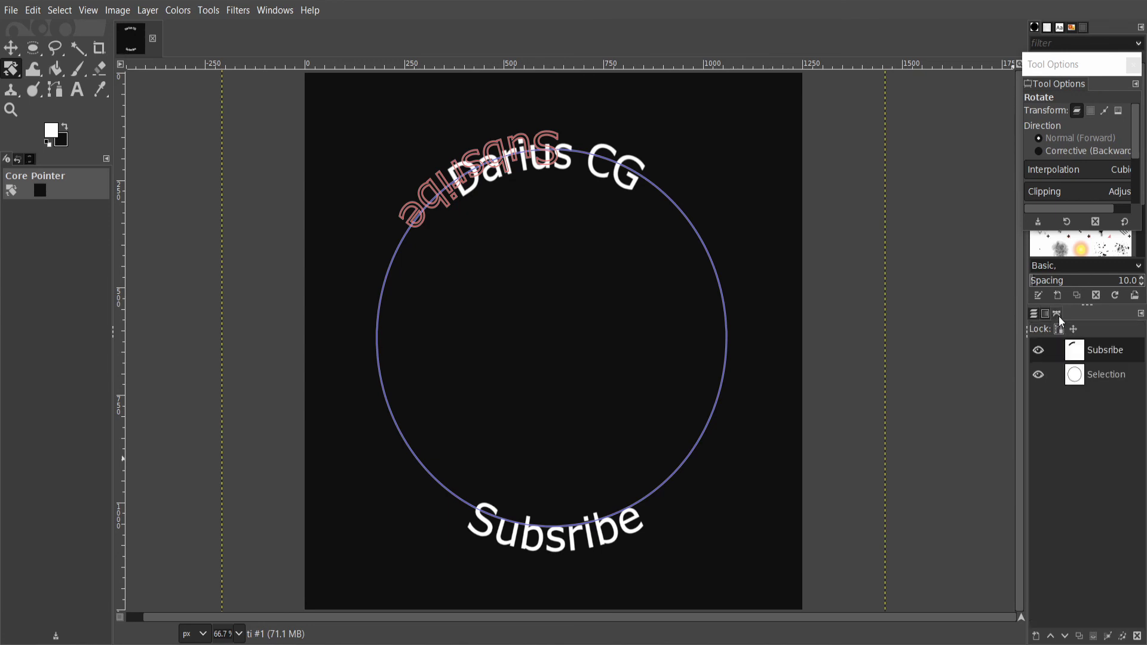